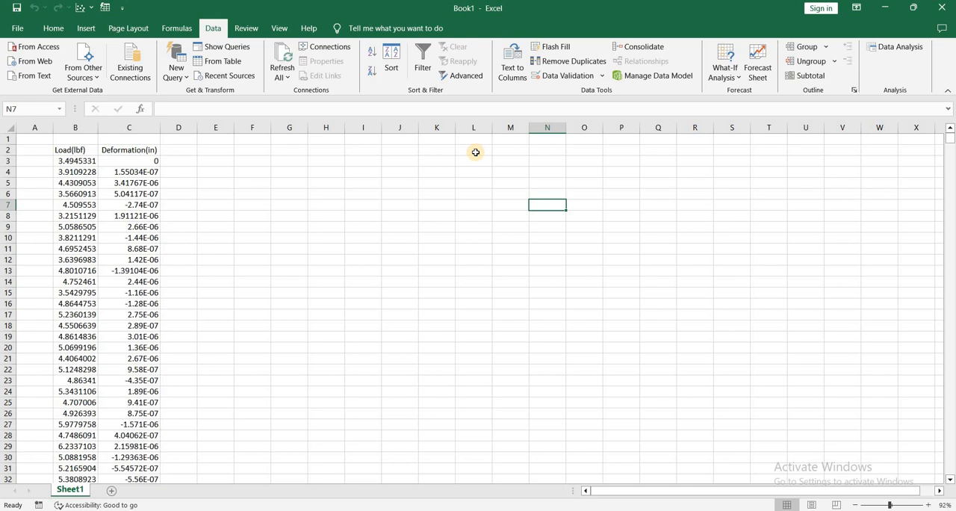
Merge and center cells L2:N2 and enter the title "Test Specimen Information" in them.
{"action": "left_click_drag", "start_coordinate": [478, 150], "coordinate": [545, 150]}
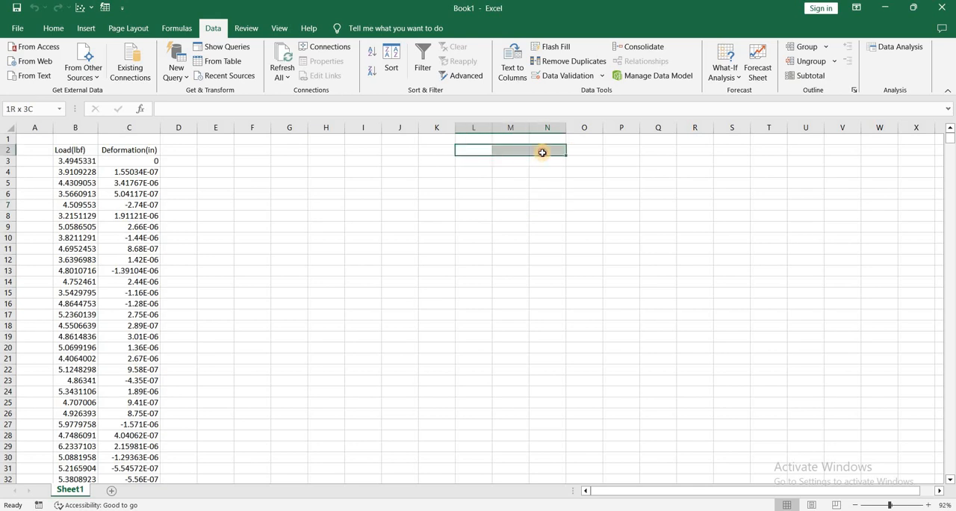
{"action": "left_click", "coordinate": [53, 27]}
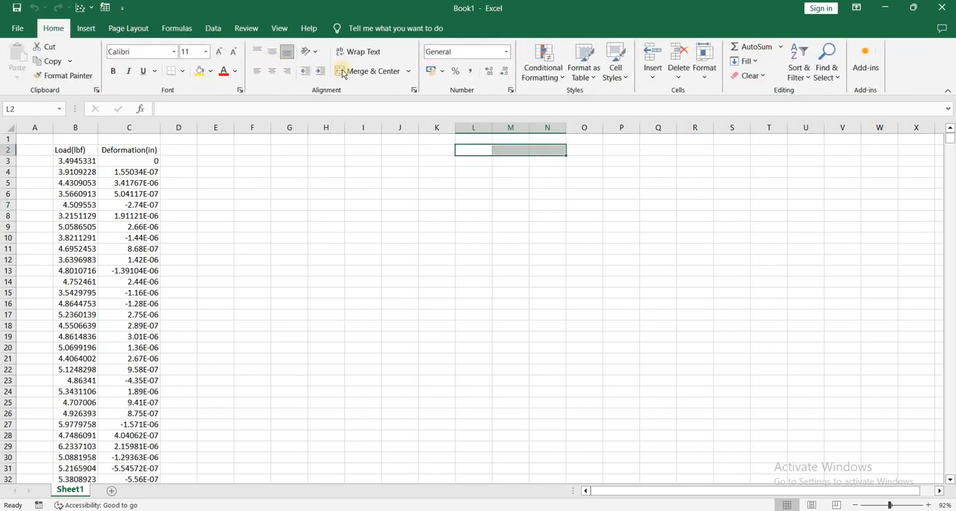
{"action": "left_click", "coordinate": [359, 71]}
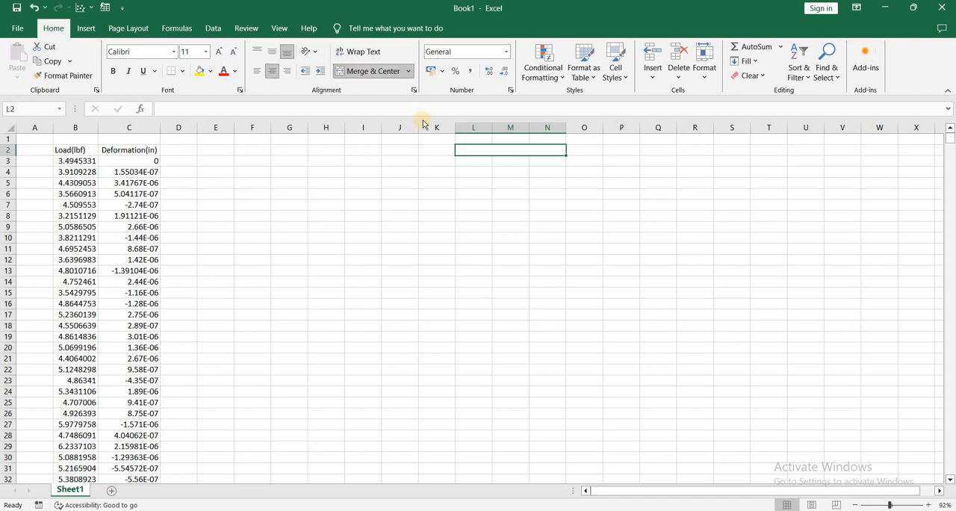
{"action": "type", "text": "Test Specime"}
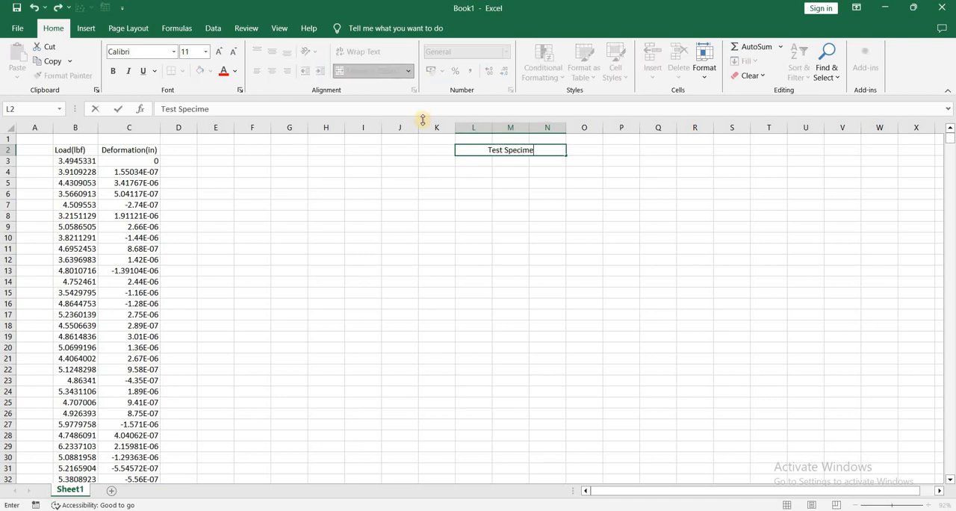
{"action": "type", "text": "n Information"}
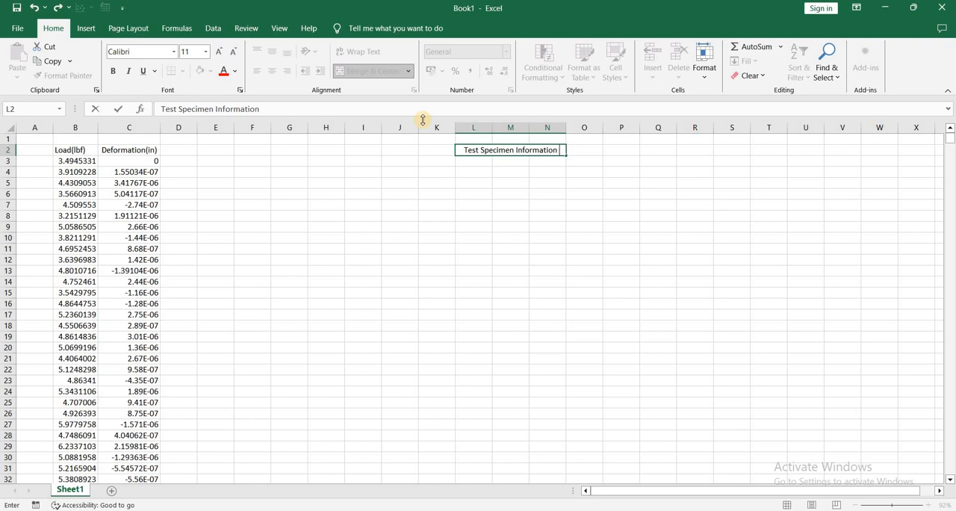
{"action": "key", "text": "Return"}
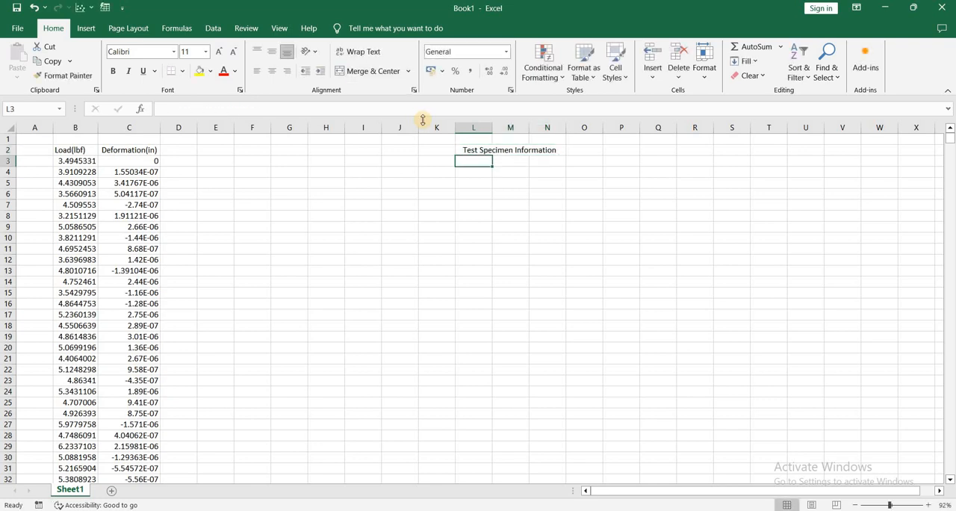
Enter the labels "Bar Size", "Effective Area" and "Gage Length" in L3:L5 and autofit column L to them.
{"action": "type", "text": "Bar "}
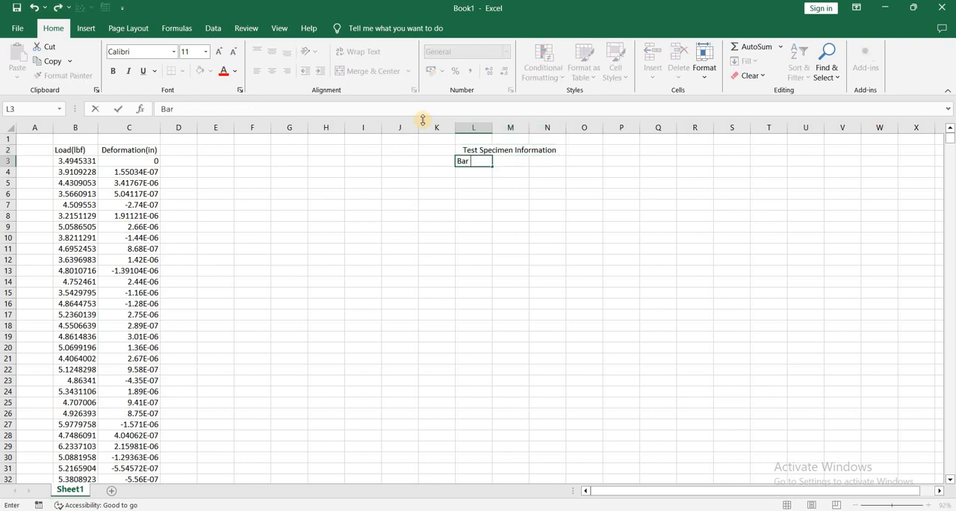
{"action": "type", "text": "Size"}
{"action": "key", "text": "Return"}
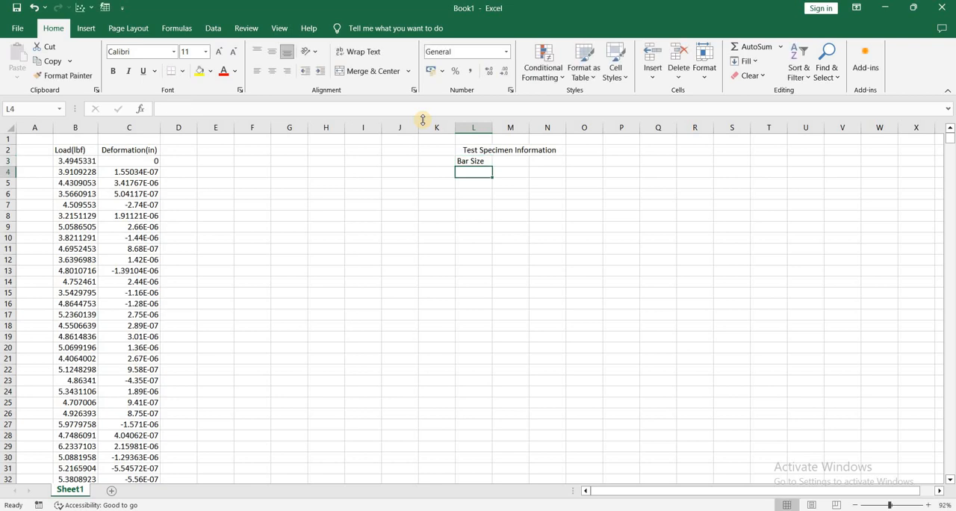
{"action": "type", "text": "Effective"}
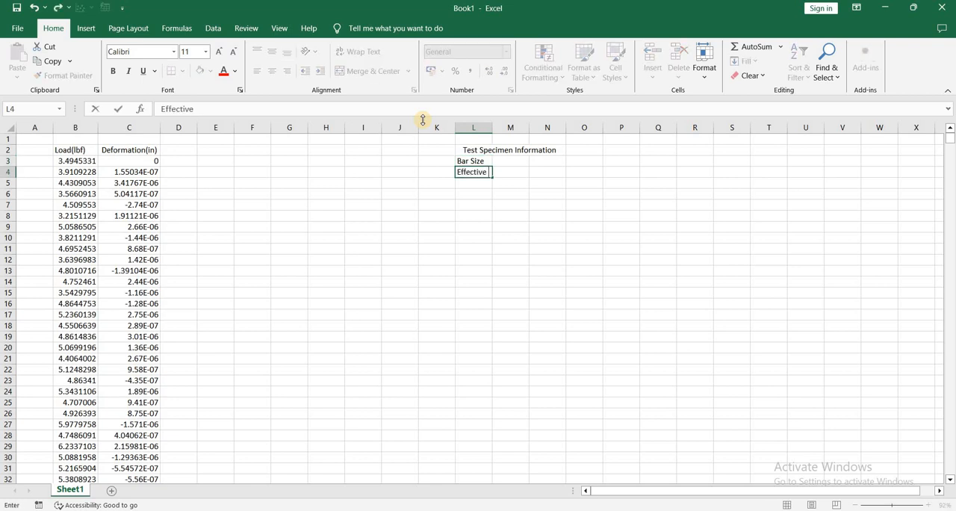
{"action": "type", "text": " Area"}
{"action": "key", "text": "Return"}
{"action": "type", "text": "Gage Length"}
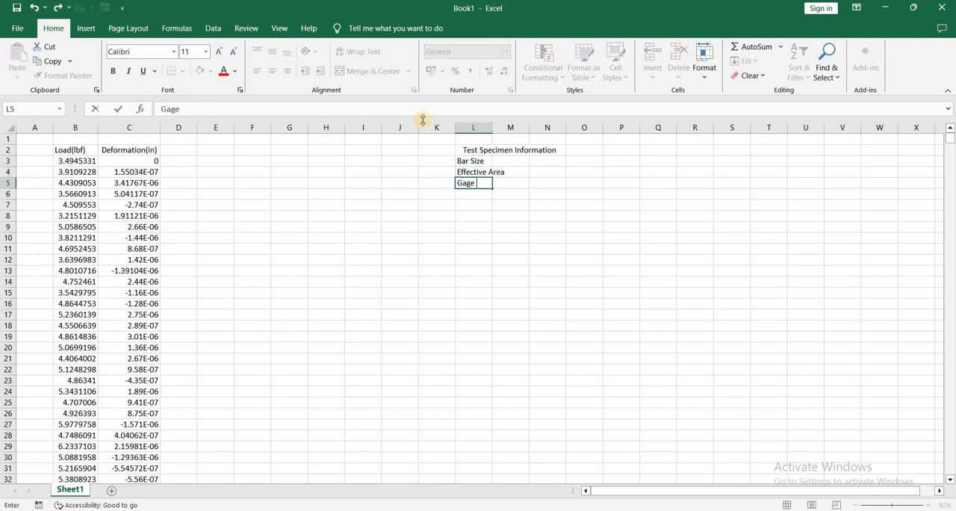
{"action": "key", "text": "Return"}
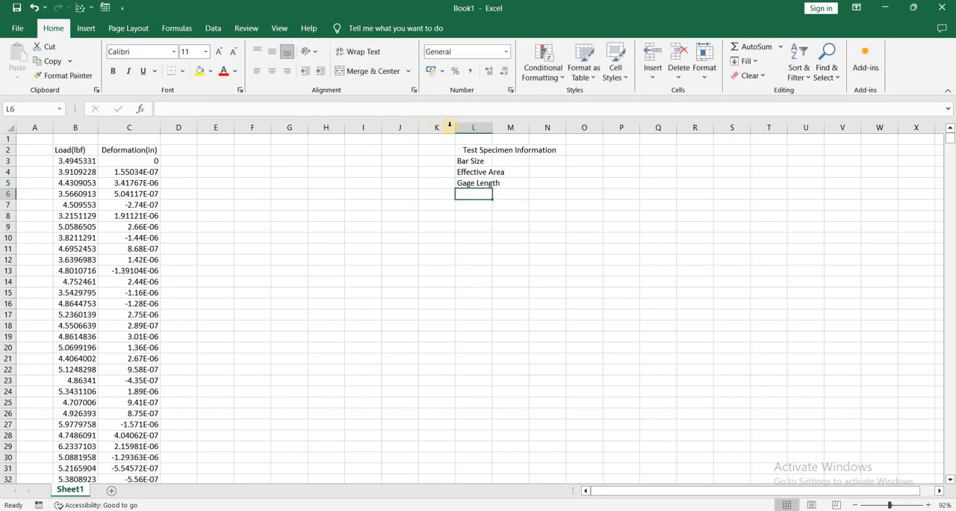
{"action": "double_click", "coordinate": [491, 126]}
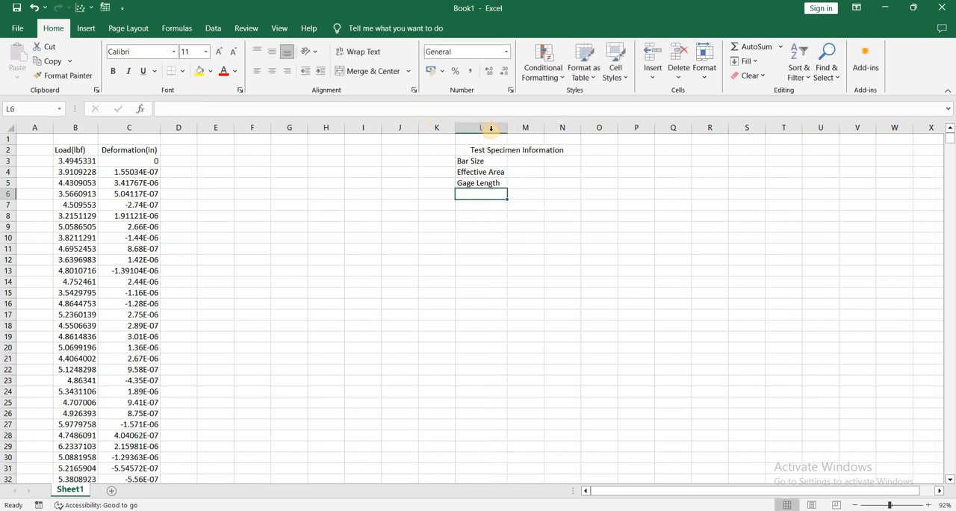
Enter #3 as the bar size in M3 and 0.11 with unit in^2 as the effective area in M4:N4.
{"action": "left_click", "coordinate": [517, 159]}
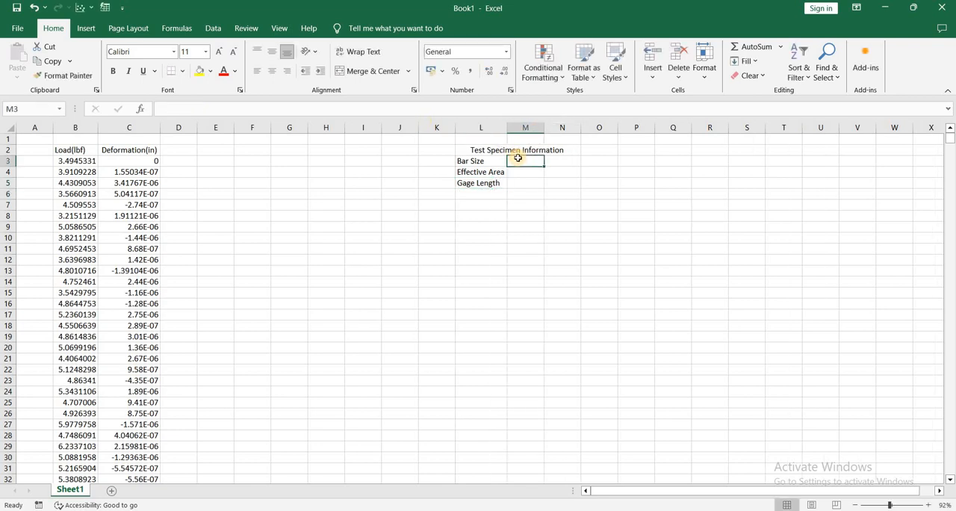
{"action": "type", "text": "#3"}
{"action": "key", "text": "Return"}
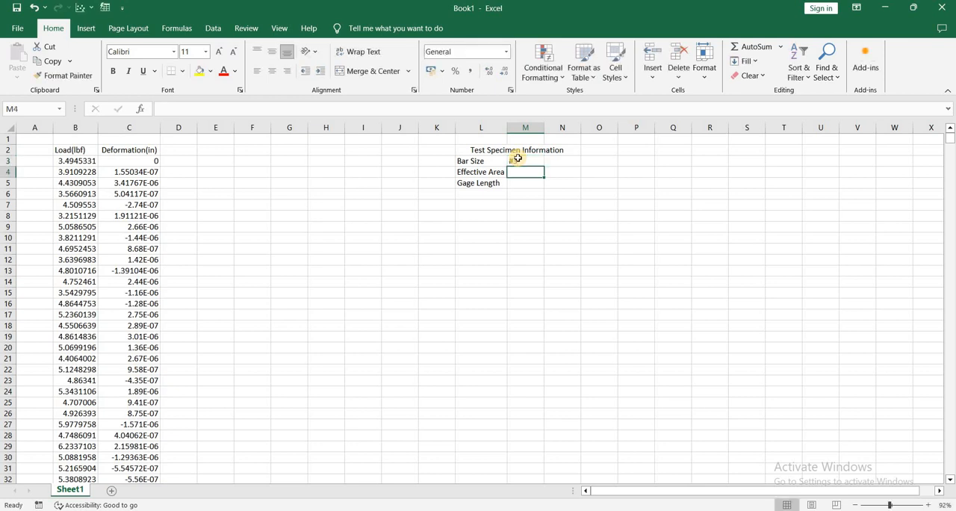
{"action": "type", "text": "0.11"}
{"action": "key", "text": "Tab"}
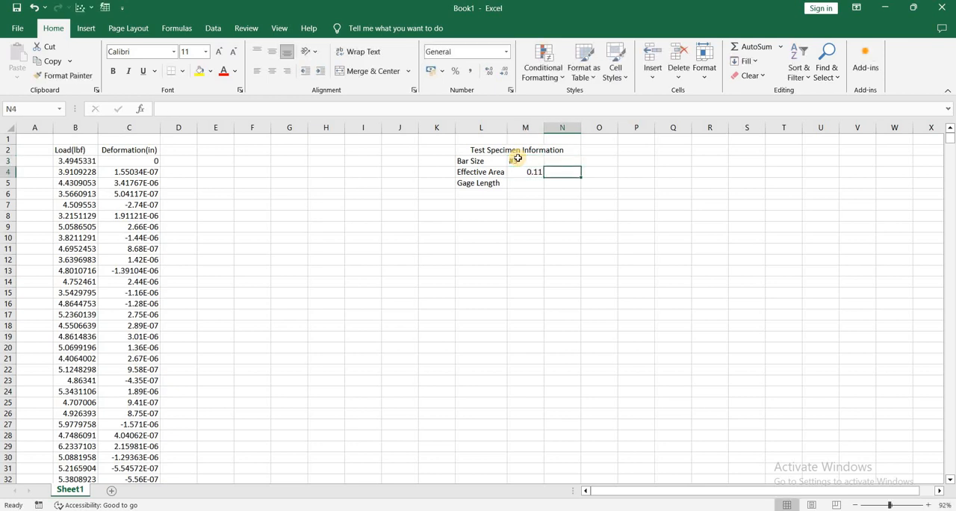
{"action": "type", "text": "in^2"}
{"action": "key", "text": "Return"}
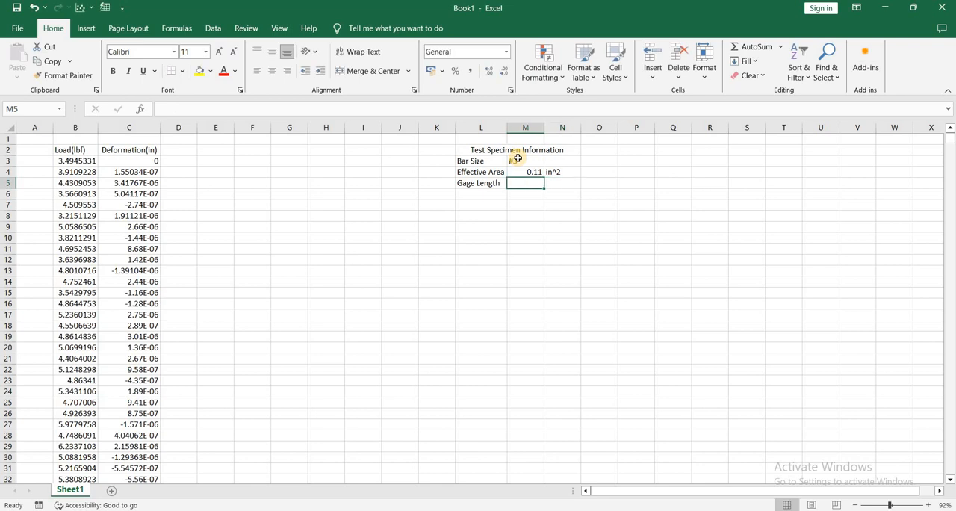
Enter 0.5 with unit in as the gage length in M5:N5.
{"action": "type", "text": "0.5"}
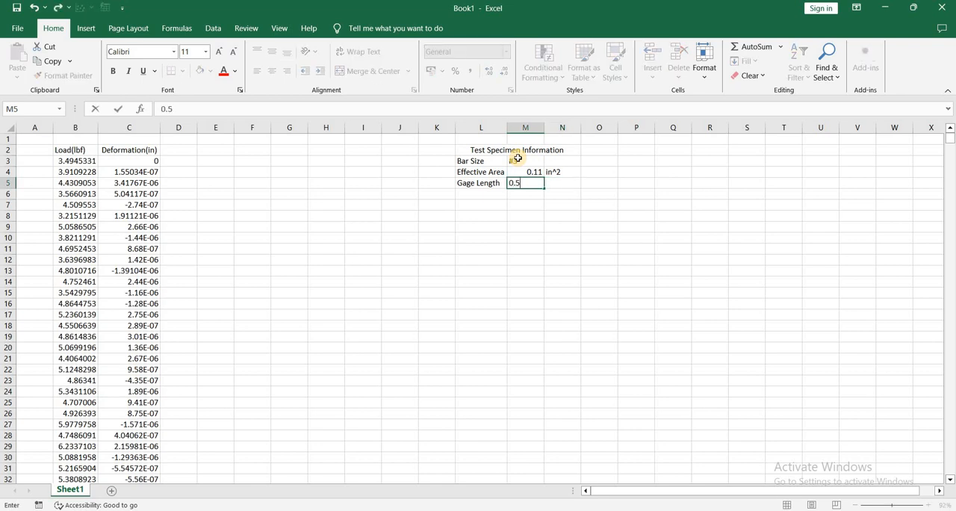
{"action": "key", "text": "Tab"}
{"action": "type", "text": "in"}
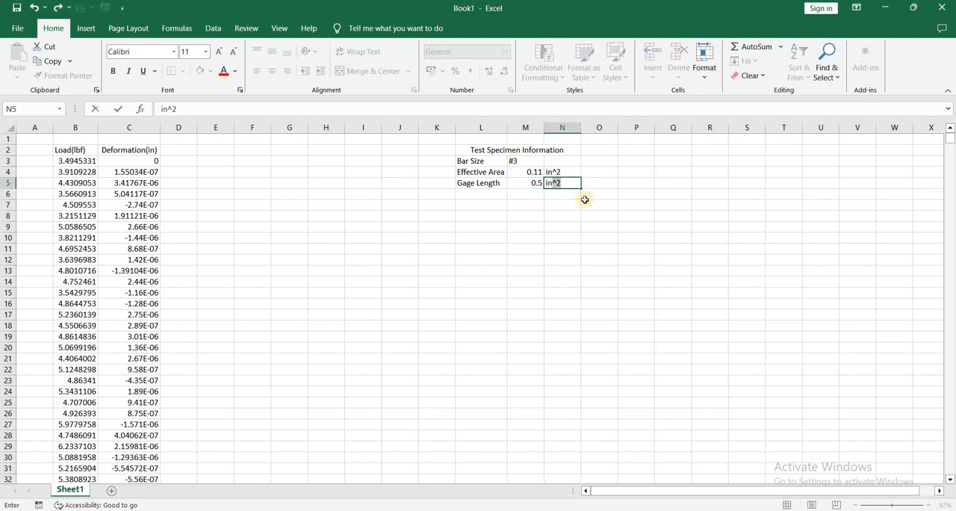
{"action": "key", "text": "Delete"}
{"action": "key", "text": "Return"}
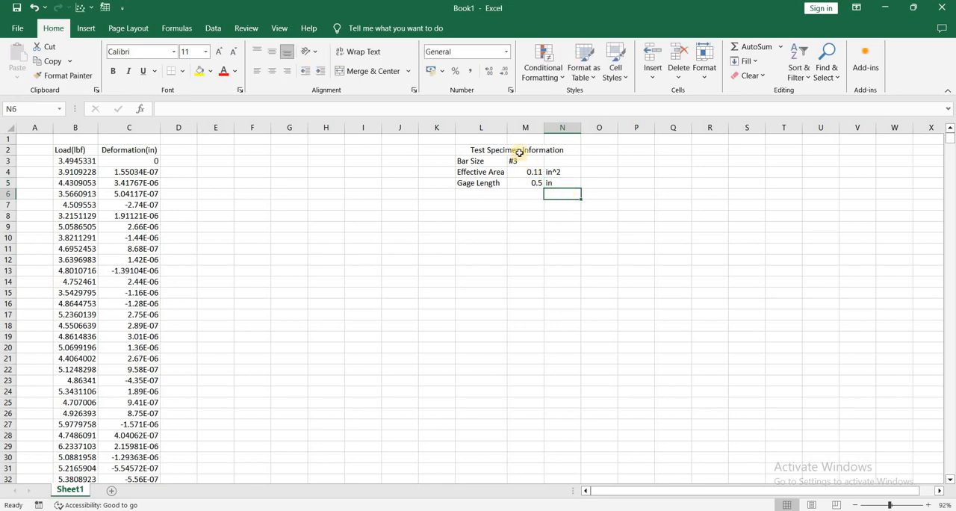
Fill the Test Specimen Information title cell yellow and apply all borders to the table L2:N5.
{"action": "left_click", "coordinate": [519, 152]}
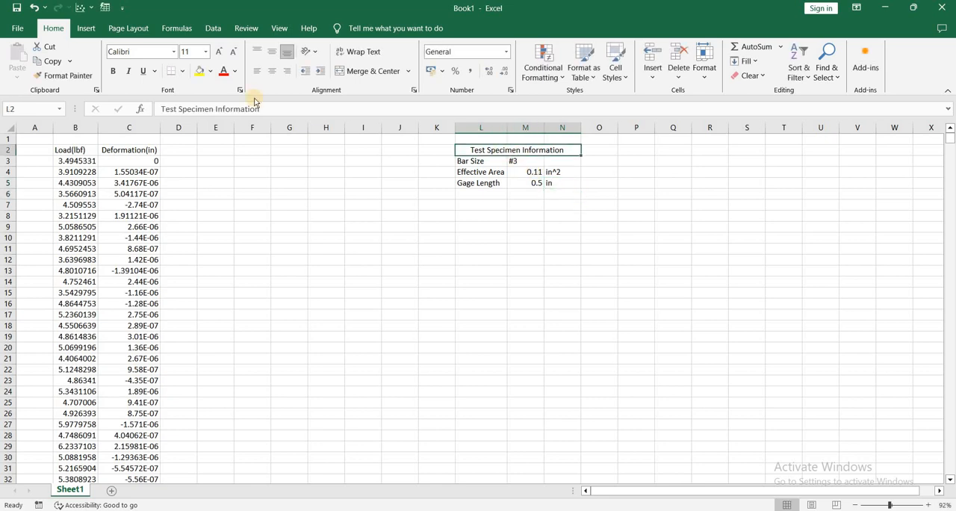
{"action": "left_click", "coordinate": [200, 70]}
{"action": "left_click", "coordinate": [556, 183]}
{"action": "left_click", "coordinate": [490, 153], "text": "shift"}
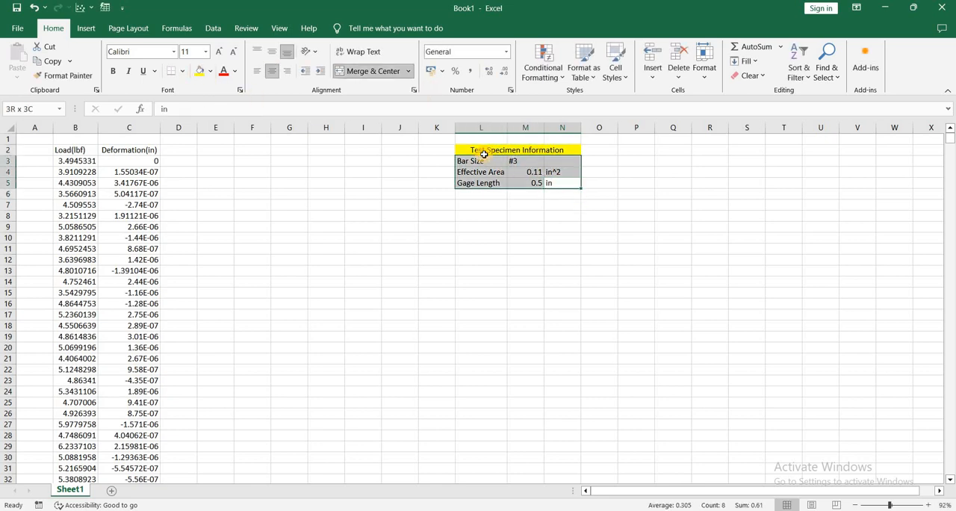
{"action": "left_click", "coordinate": [182, 73]}
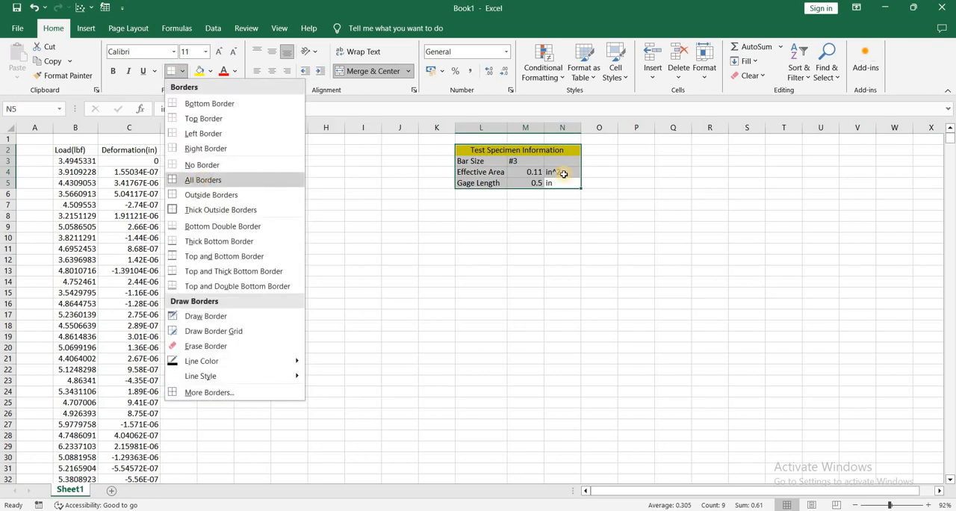
{"action": "left_click", "coordinate": [200, 180]}
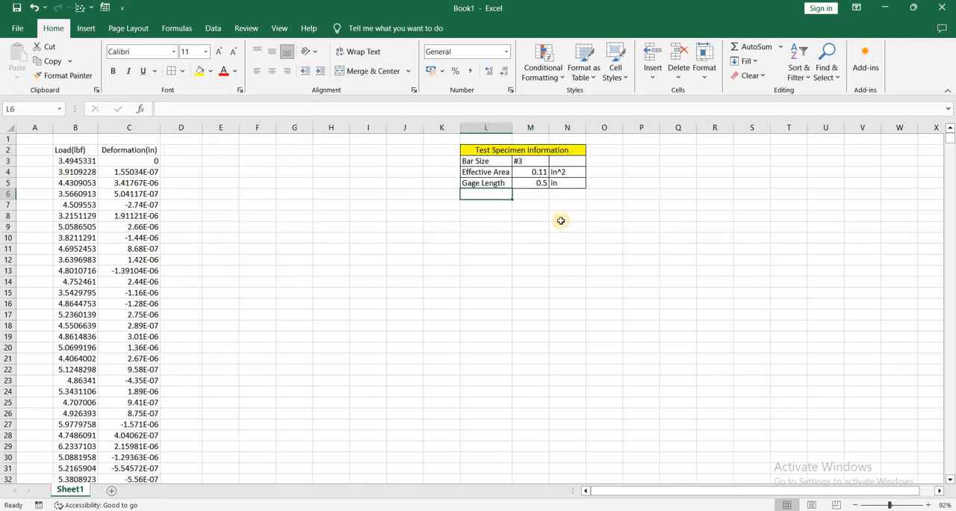
{"action": "left_click", "coordinate": [560, 220]}
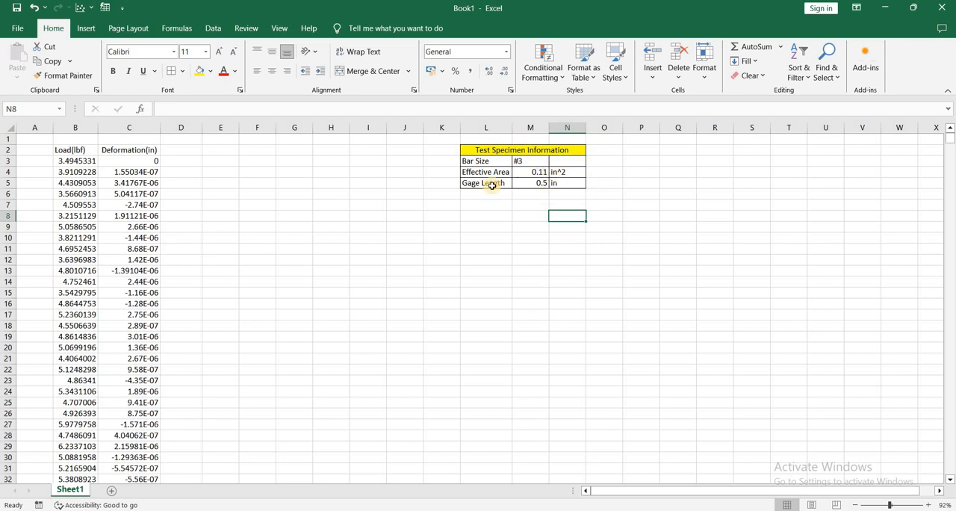
Add the column heading "Stress (ksi)" in D2, next to the deformation column.
{"action": "left_click", "coordinate": [190, 152]}
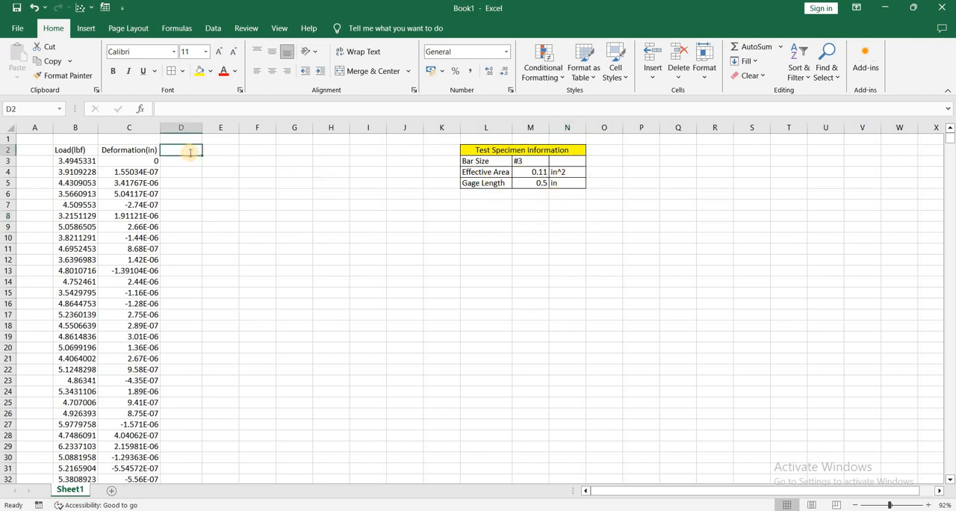
{"action": "type", "text": "Stress ("}
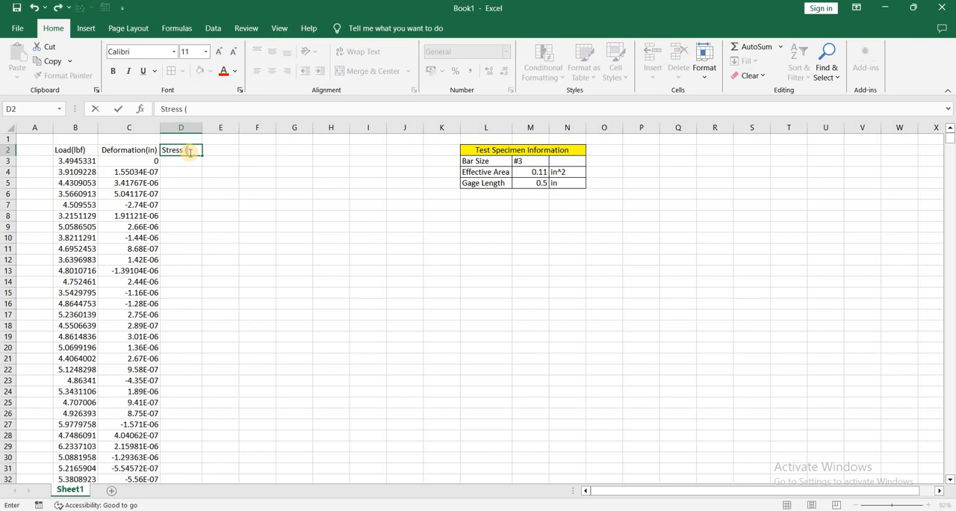
{"action": "type", "text": "ksi)"}
{"action": "key", "text": "Tab"}
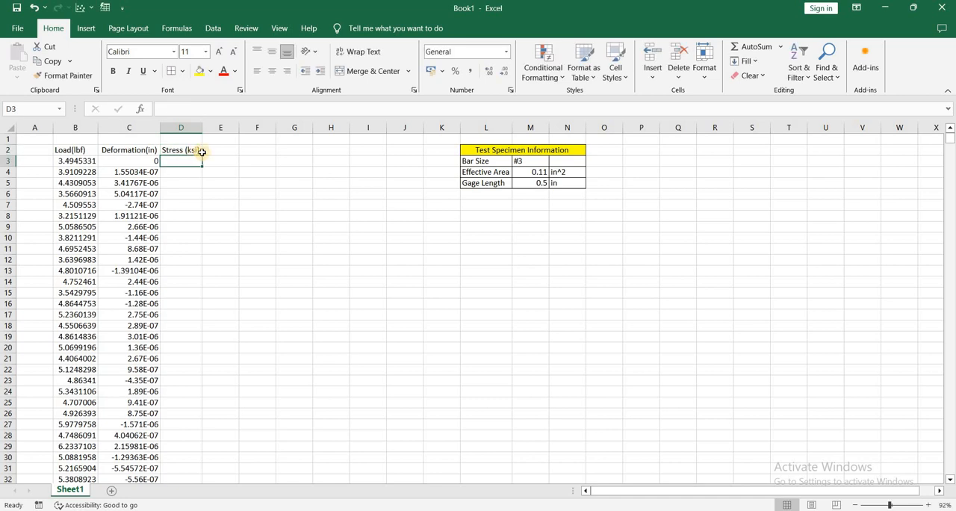
Add the column headings "Strain (in/in)" in E2 and "Strain (%)" in F2.
{"action": "type", "text": "Strain"}
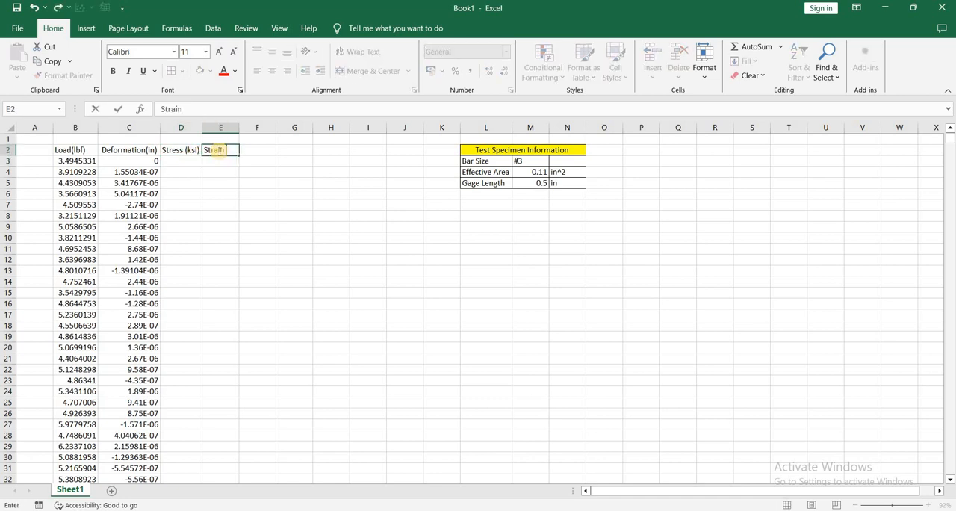
{"action": "type", "text": " (in/in)"}
{"action": "key", "text": "Return"}
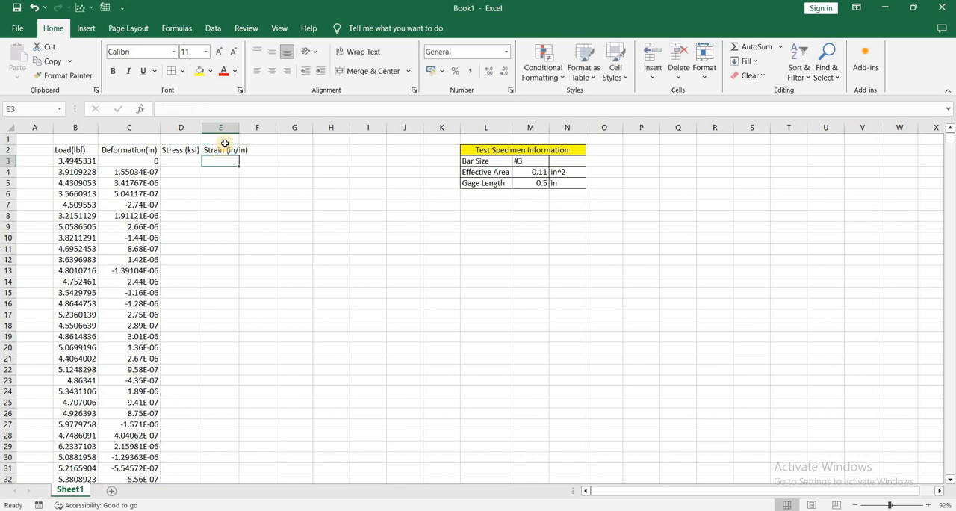
{"action": "left_click", "coordinate": [269, 148]}
{"action": "type", "text": "Stra"}
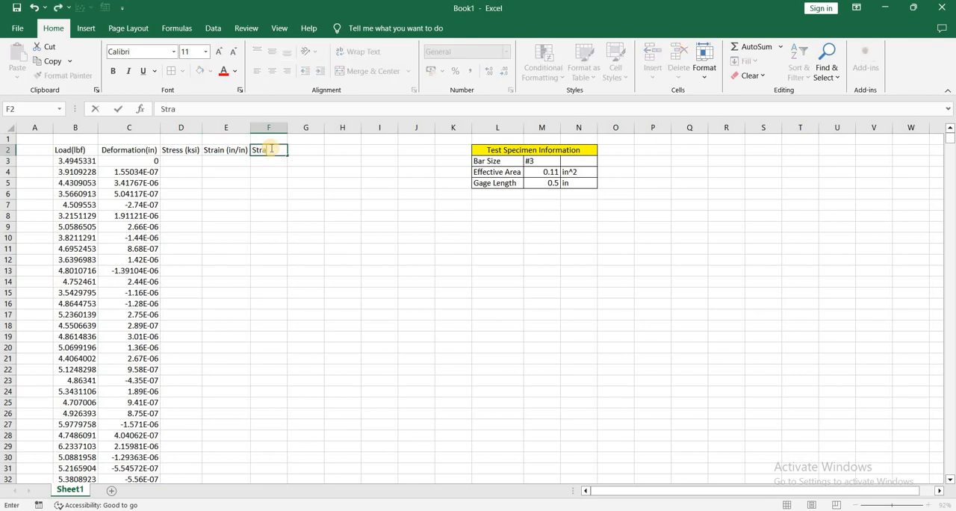
{"action": "type", "text": "in (%)"}
{"action": "key", "text": "Return"}
Enter =B3/$M$4 in D3, dividing the load by the effective area with an absolute reference to the area cell.
{"action": "left_click", "coordinate": [192, 161]}
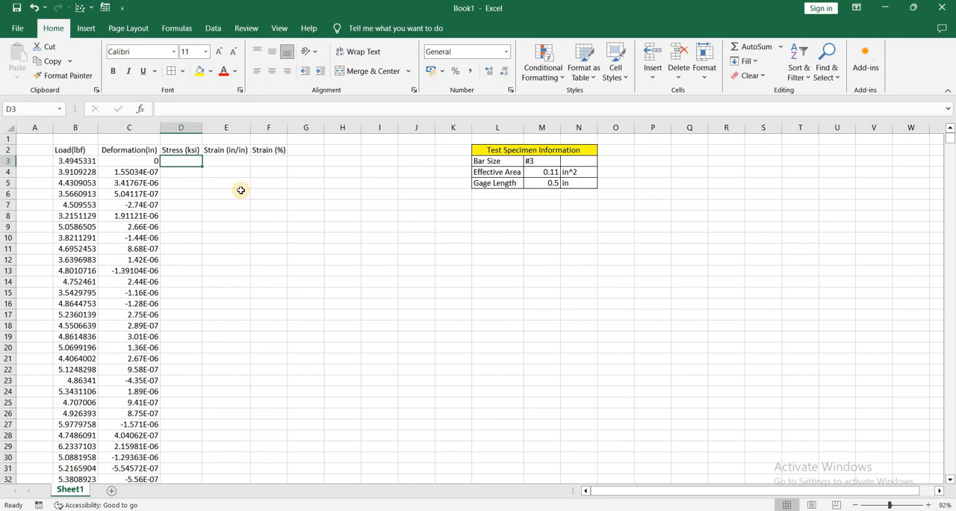
{"action": "type", "text": "="}
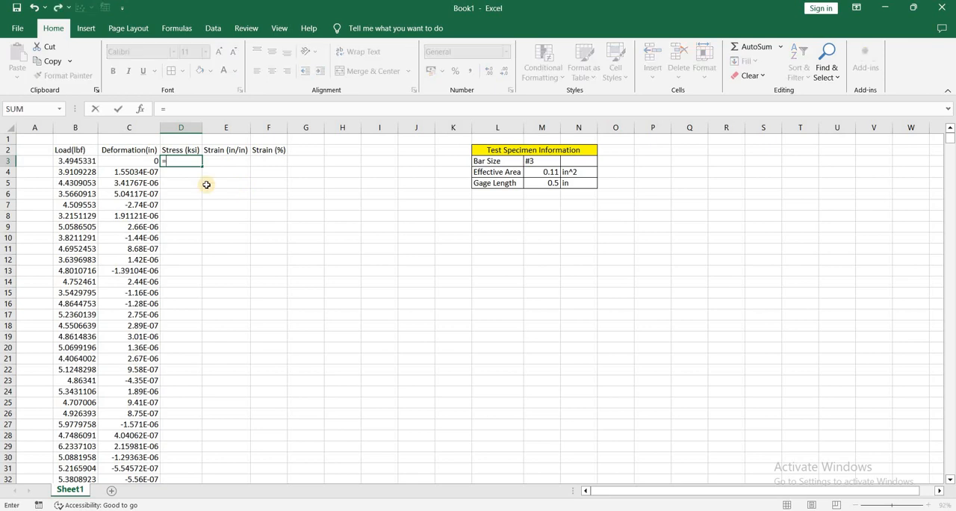
{"action": "left_click", "coordinate": [88, 162]}
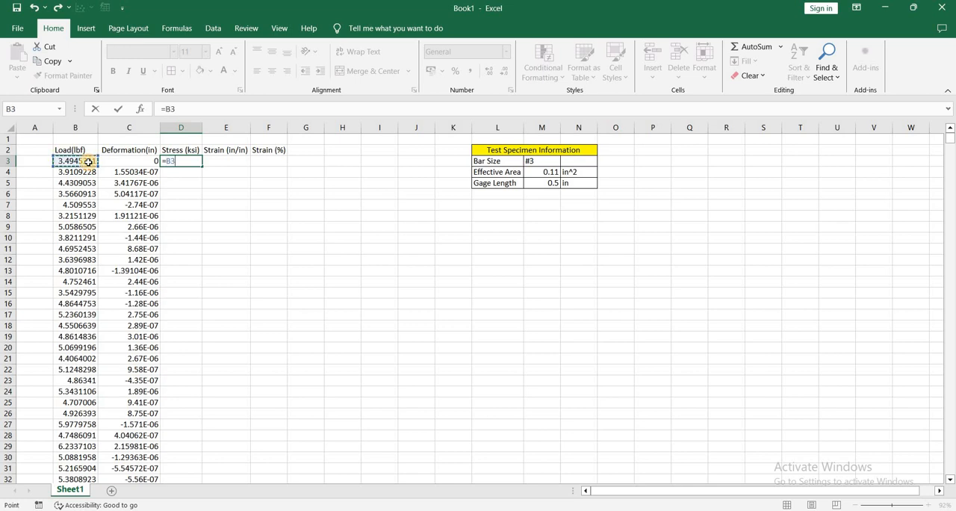
{"action": "type", "text": "/"}
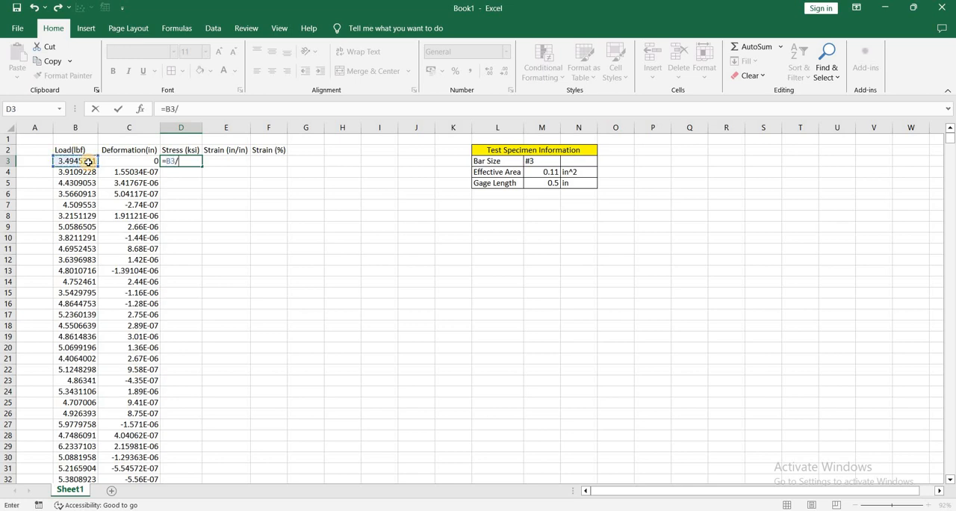
{"action": "left_click", "coordinate": [545, 173]}
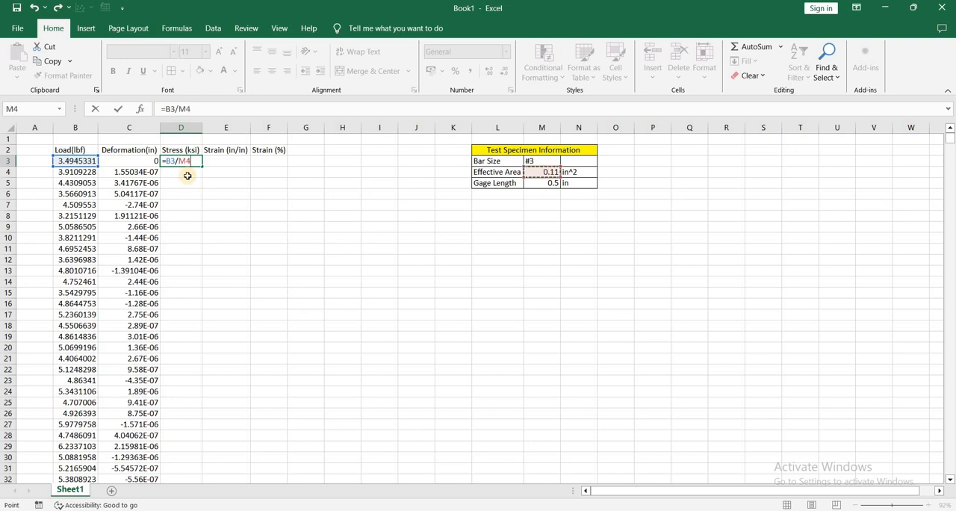
{"action": "left_click", "coordinate": [186, 108]}
{"action": "left_click_drag", "start_coordinate": [198, 108], "coordinate": [179, 111]}
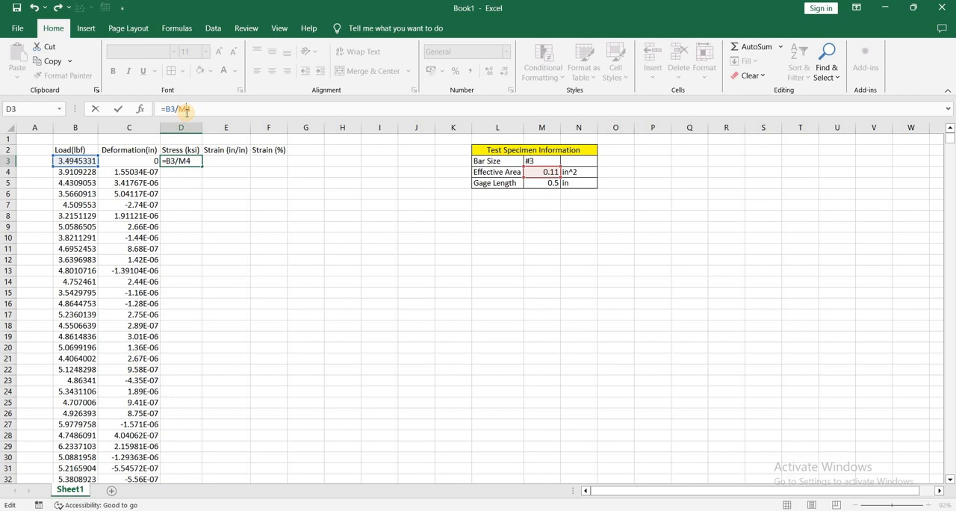
{"action": "key", "text": "F4"}
{"action": "left_click", "coordinate": [217, 113]}
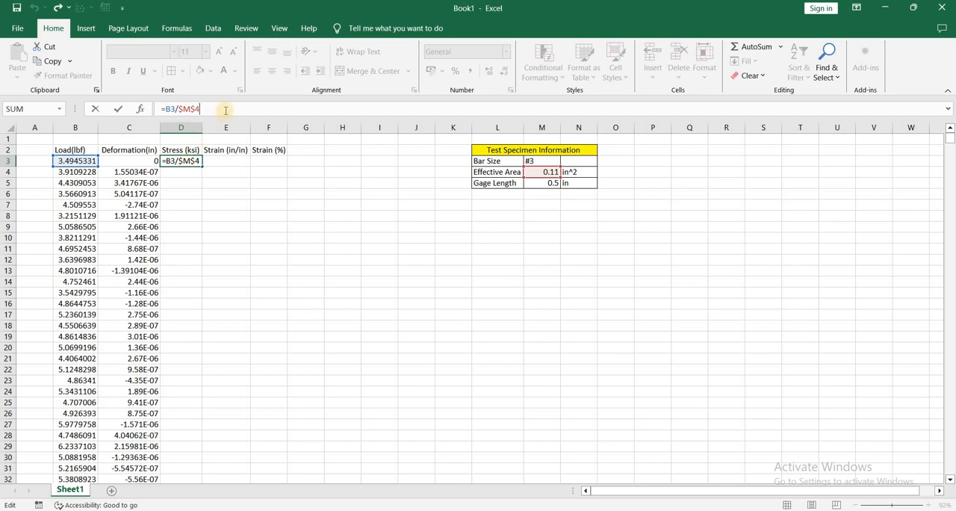
Complete the stress formula in D3 as =B3/$M$4/1000 and fill it down the whole Stress (ksi) column.
{"action": "type", "text": "/1000"}
{"action": "key", "text": "ctrl+Return"}
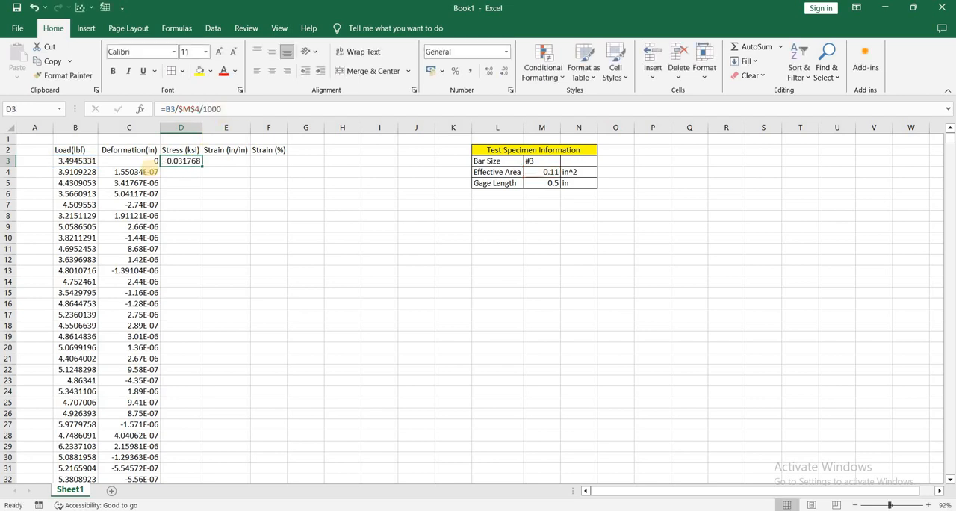
{"action": "double_click", "coordinate": [202, 166]}
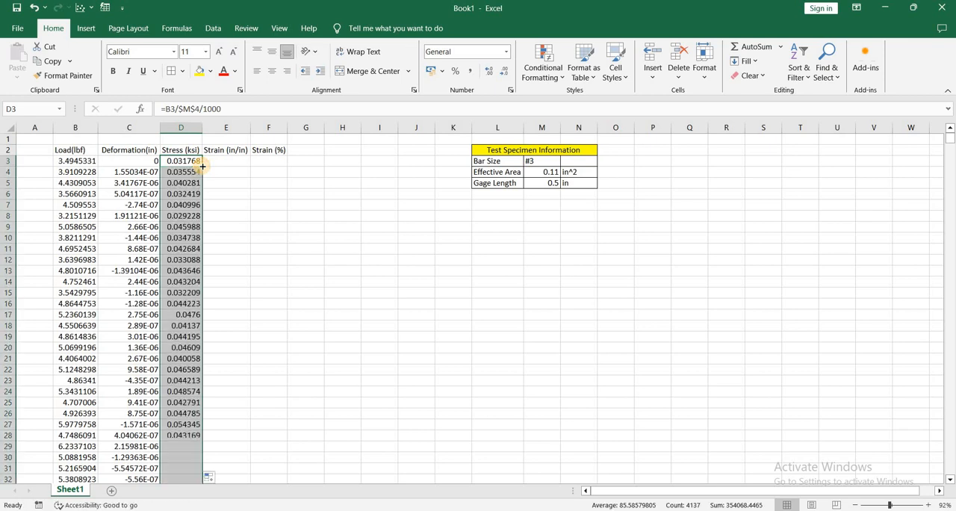
{"action": "left_click", "coordinate": [192, 173]}
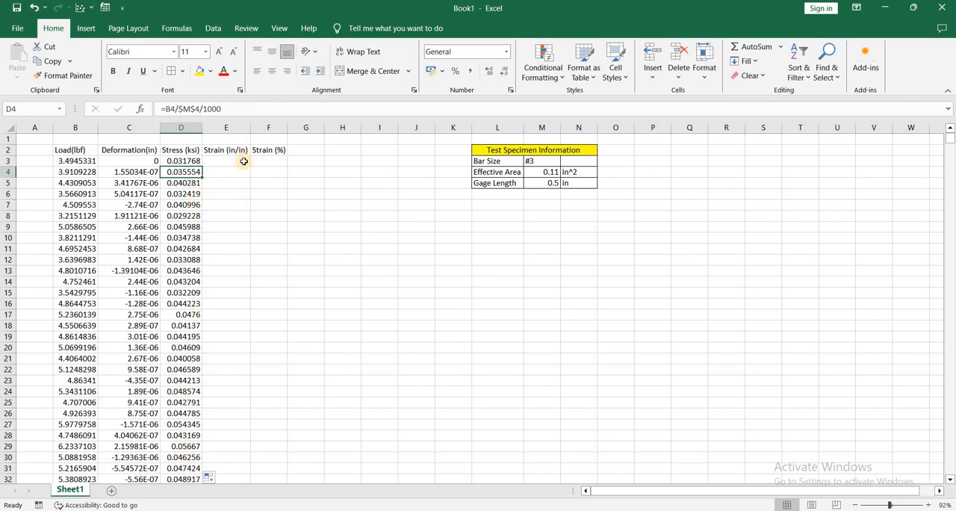
Calculate strain in E3 with =C3/$M$5, keeping the gage length reference absolute, and fill the formula down the Strain (in/in) column.
{"action": "left_click", "coordinate": [244, 162]}
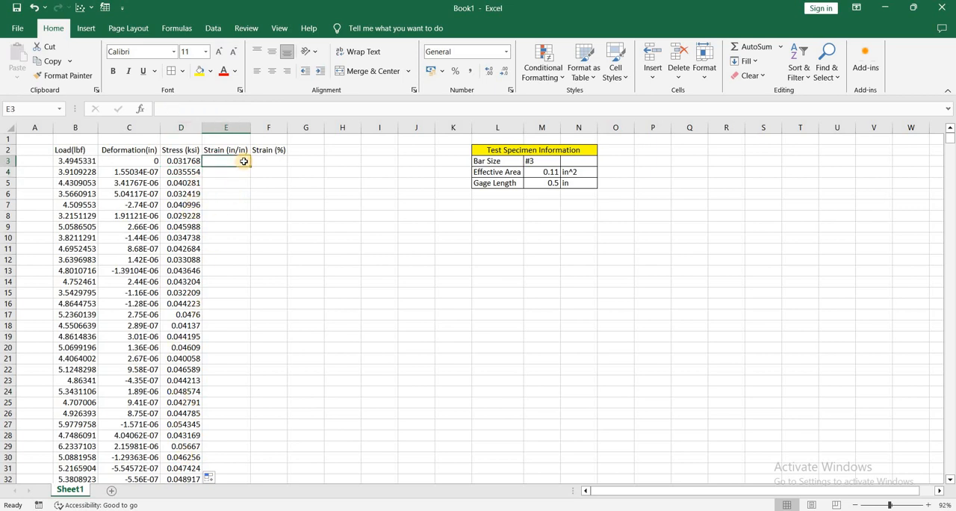
{"action": "type", "text": "="}
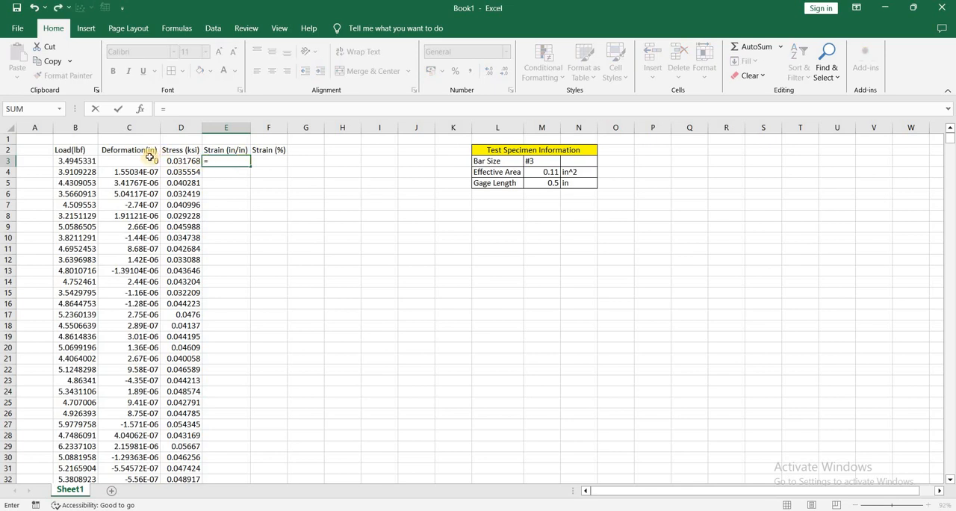
{"action": "left_click", "coordinate": [144, 160]}
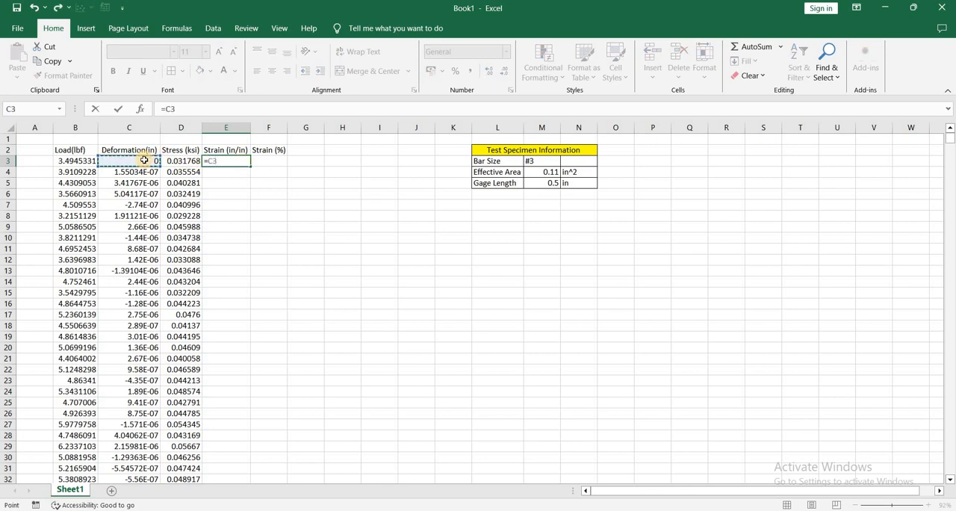
{"action": "type", "text": "/"}
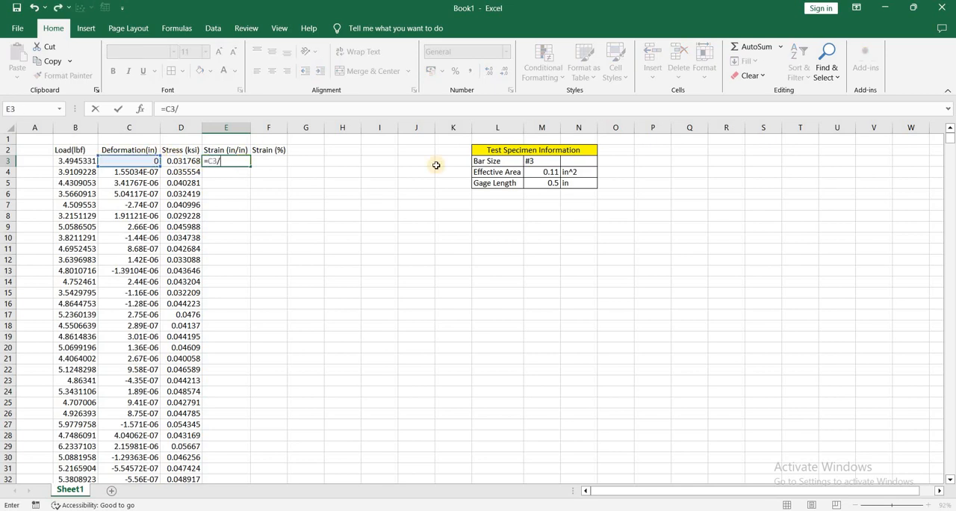
{"action": "left_click", "coordinate": [547, 183]}
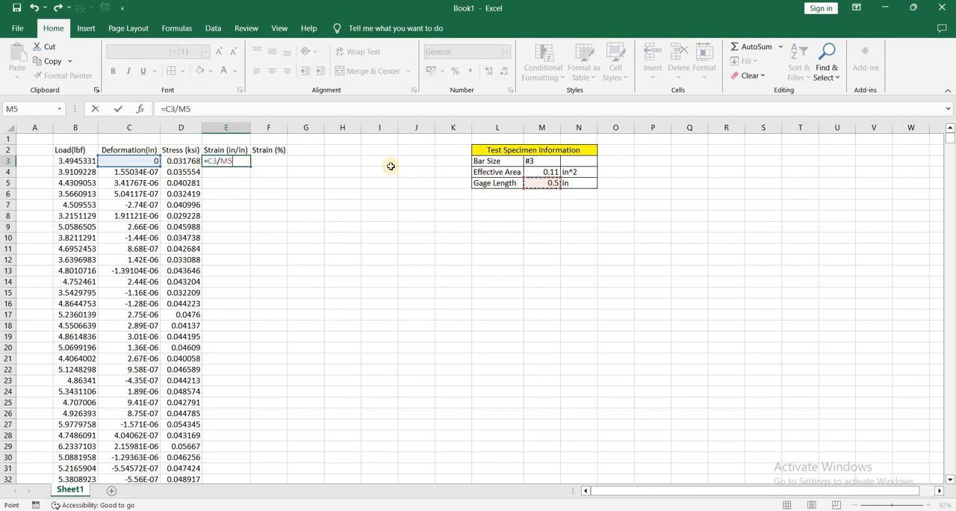
{"action": "left_click", "coordinate": [184, 109]}
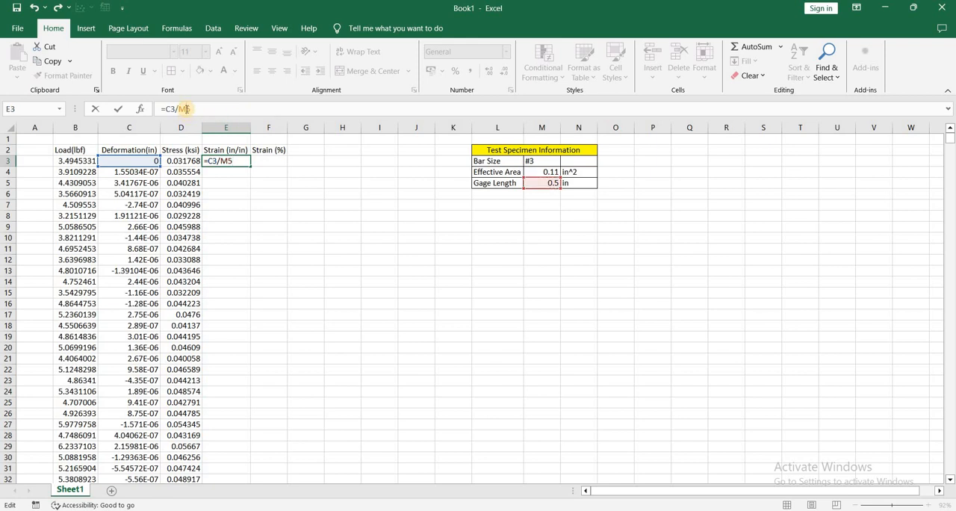
{"action": "key", "text": "F4"}
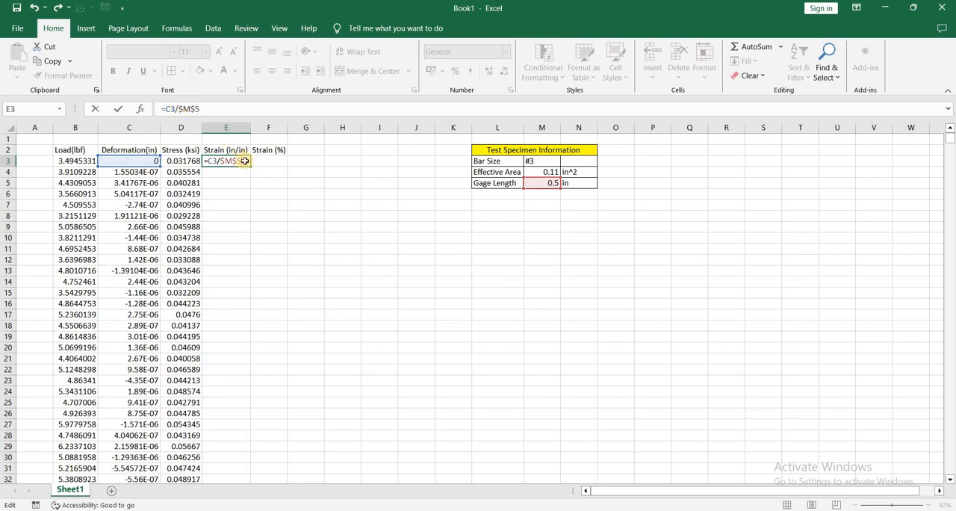
{"action": "key", "text": "Return"}
{"action": "left_click", "coordinate": [244, 161]}
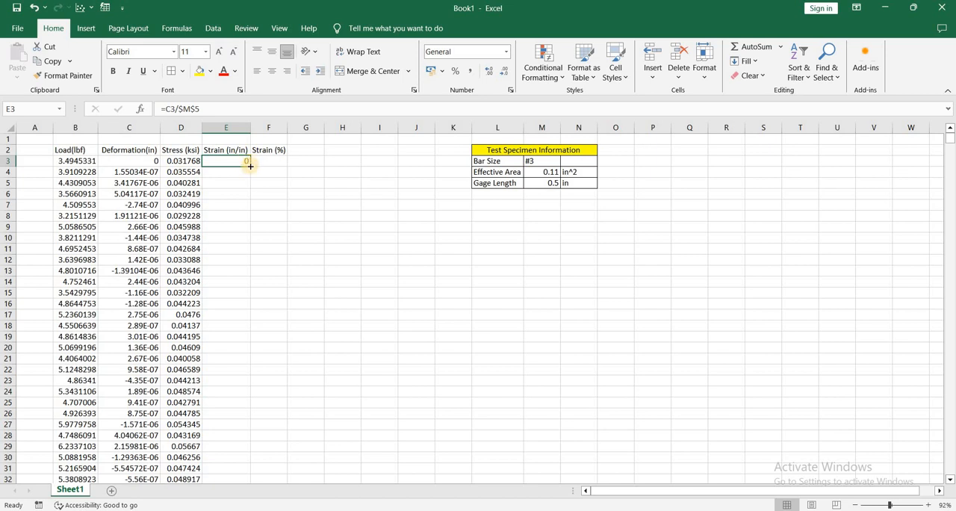
{"action": "double_click", "coordinate": [249, 166]}
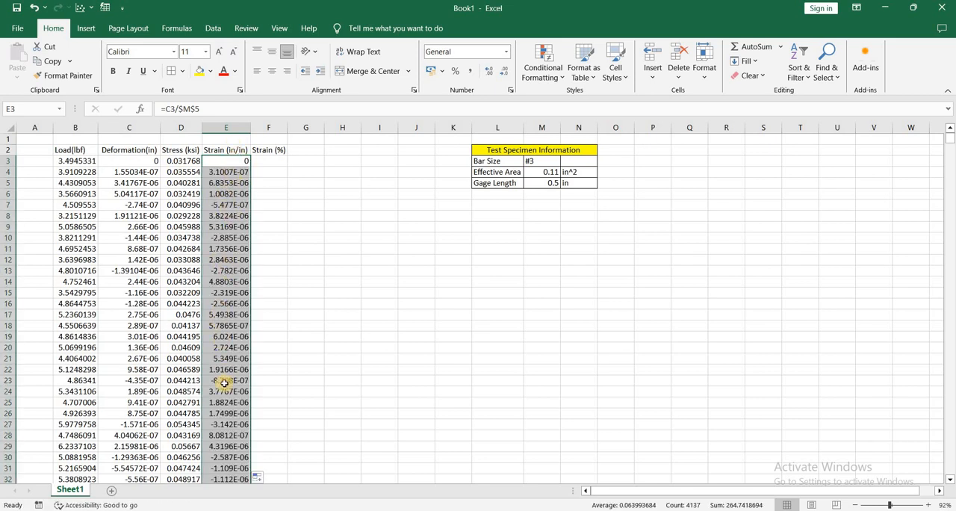
Calculate percent strain in F3 with =E3*100 and fill the formula down the Strain (%) column.
{"action": "left_click", "coordinate": [266, 160]}
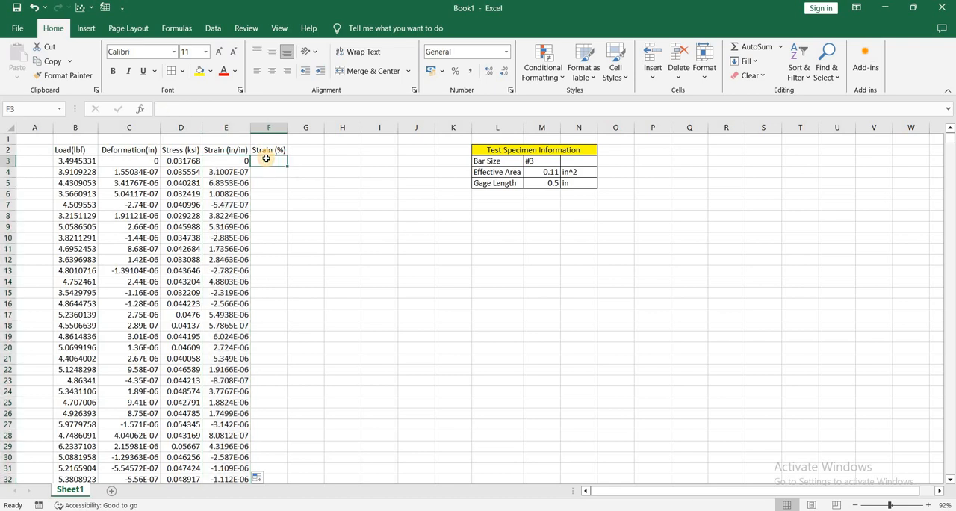
{"action": "type", "text": "="}
{"action": "left_click", "coordinate": [235, 162]}
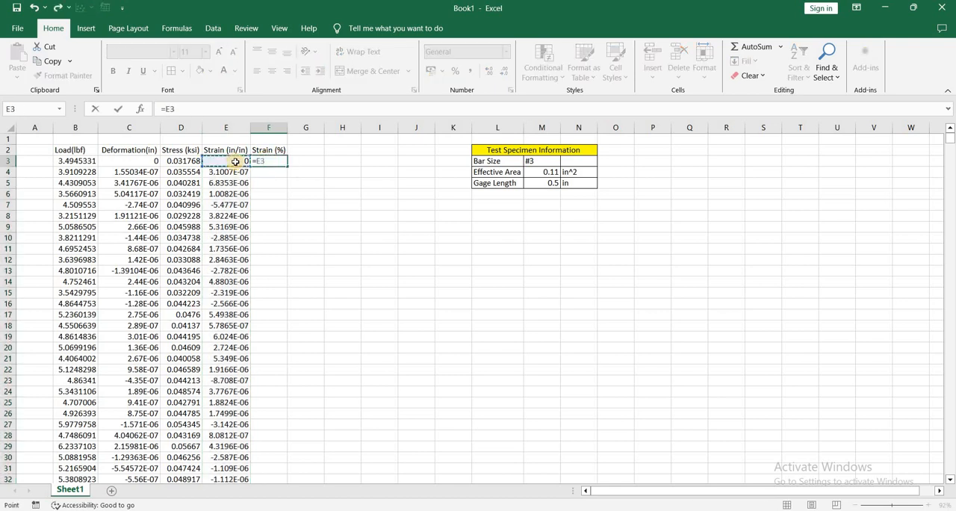
{"action": "left_click", "coordinate": [220, 110]}
{"action": "type", "text": "*100"}
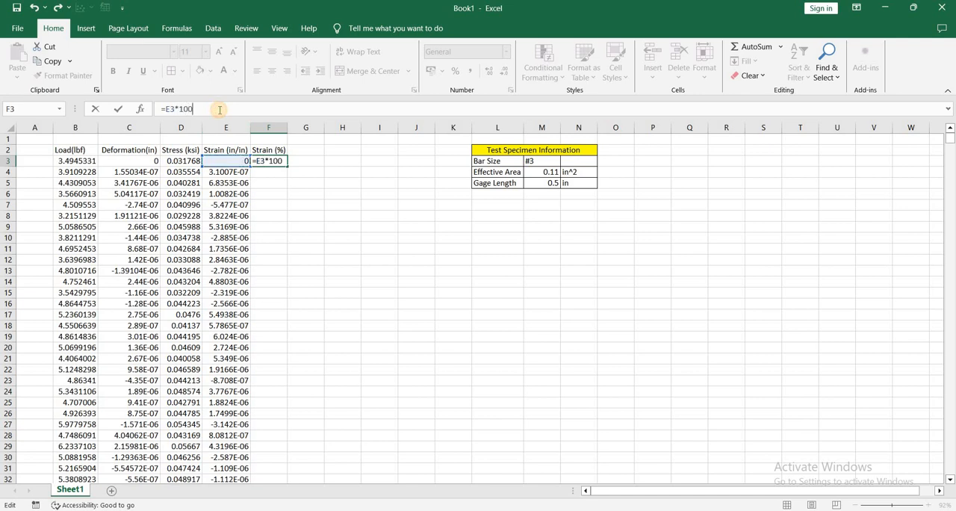
{"action": "key", "text": "Return"}
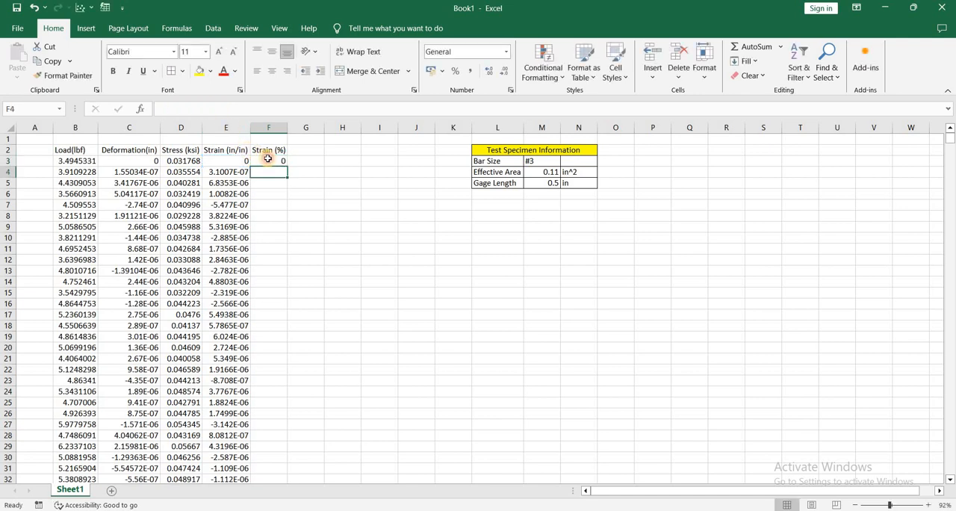
{"action": "left_click", "coordinate": [267, 159]}
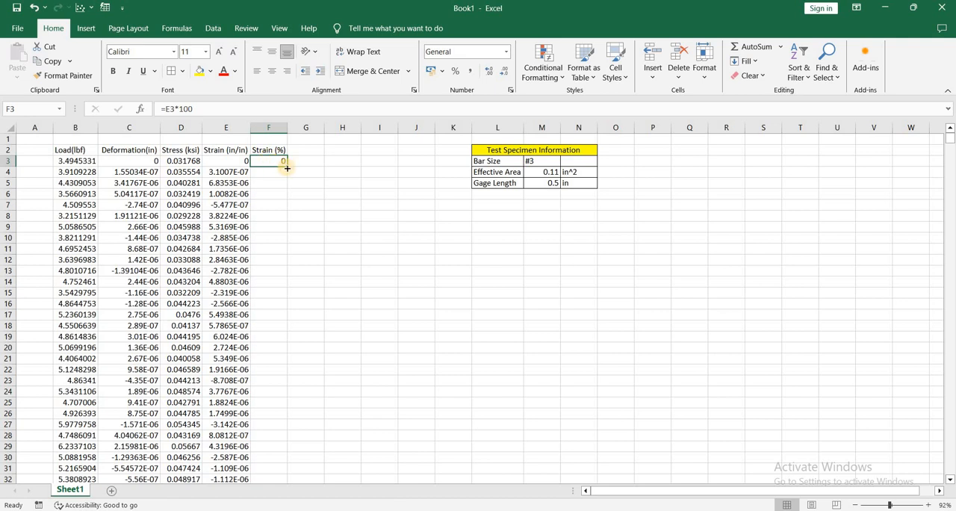
{"action": "double_click", "coordinate": [287, 168]}
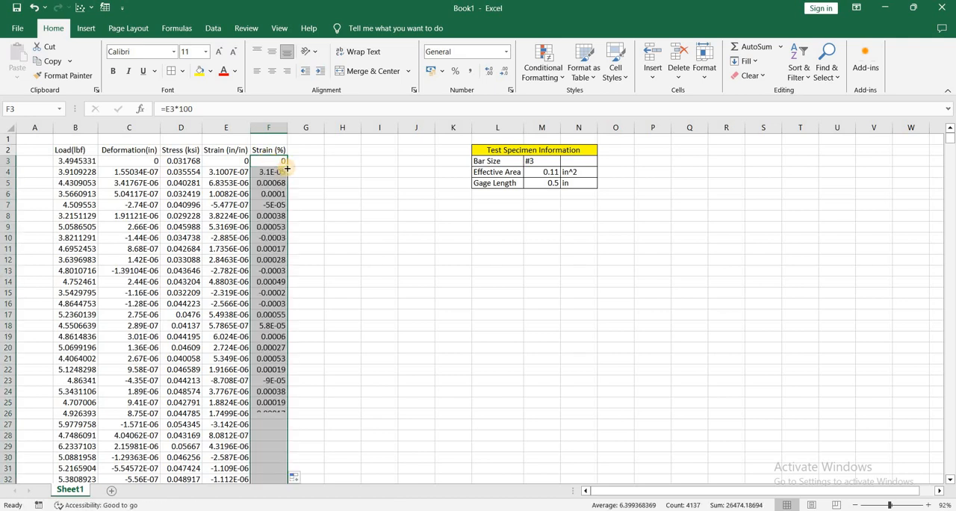
{"action": "left_click", "coordinate": [312, 185]}
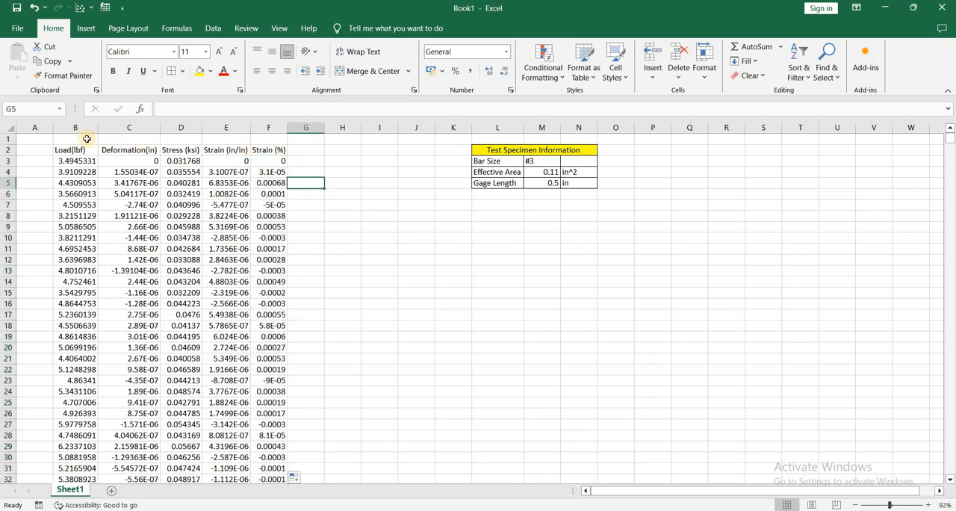
Merge and center B1:F1 above the column headings and enter the title "Stress Strain Data for #3 Bar".
{"action": "left_click_drag", "start_coordinate": [86, 140], "coordinate": [258, 140]}
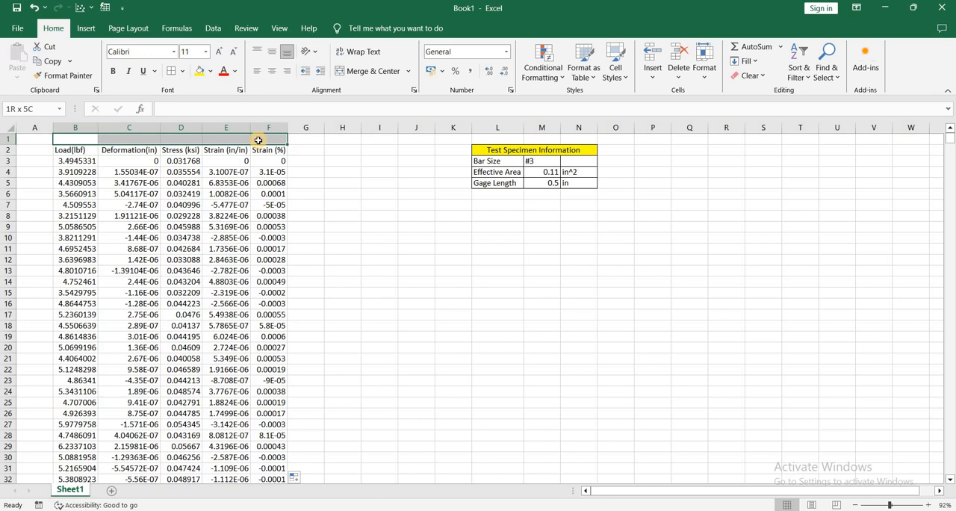
{"action": "left_click", "coordinate": [373, 73]}
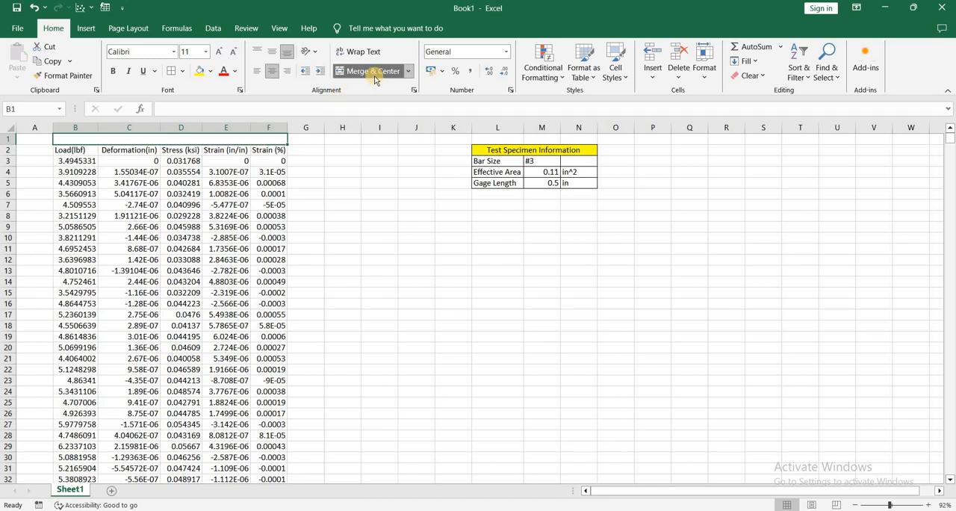
{"action": "type", "text": "Stress"}
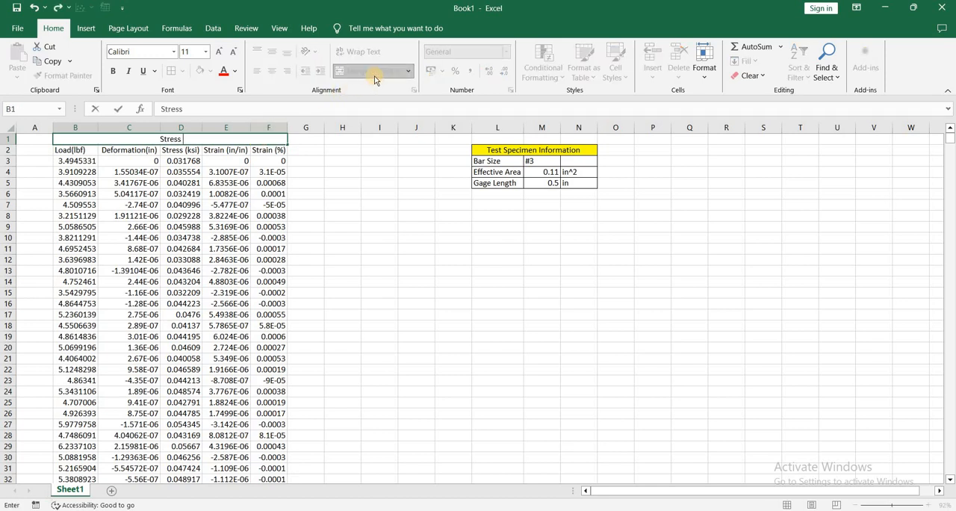
{"action": "type", "text": " Strain Data fo"}
{"action": "type", "text": "r "}
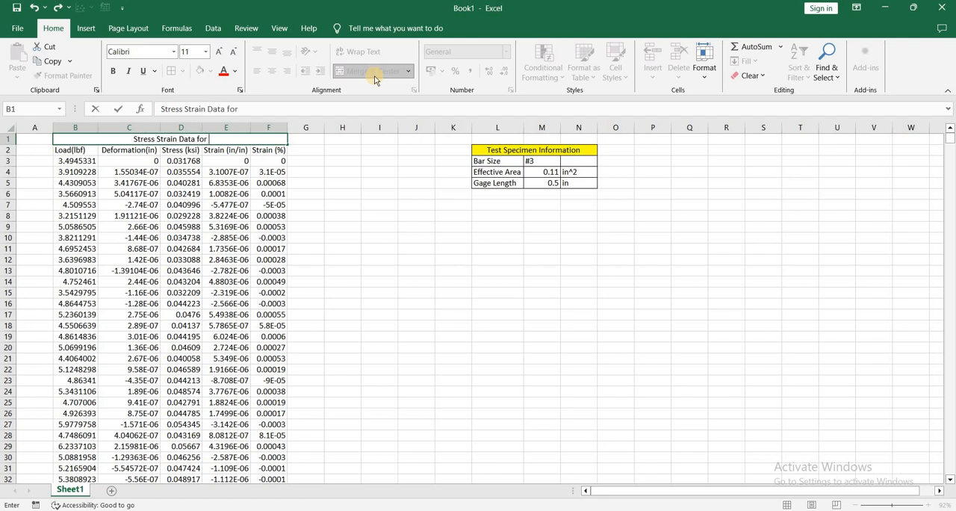
{"action": "type", "text": "#3 Bar"}
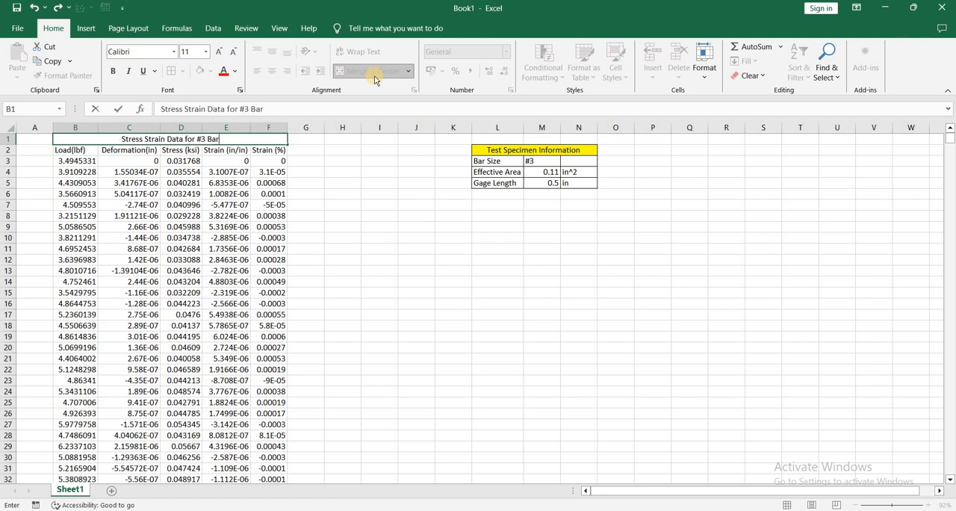
{"action": "key", "text": "Return"}
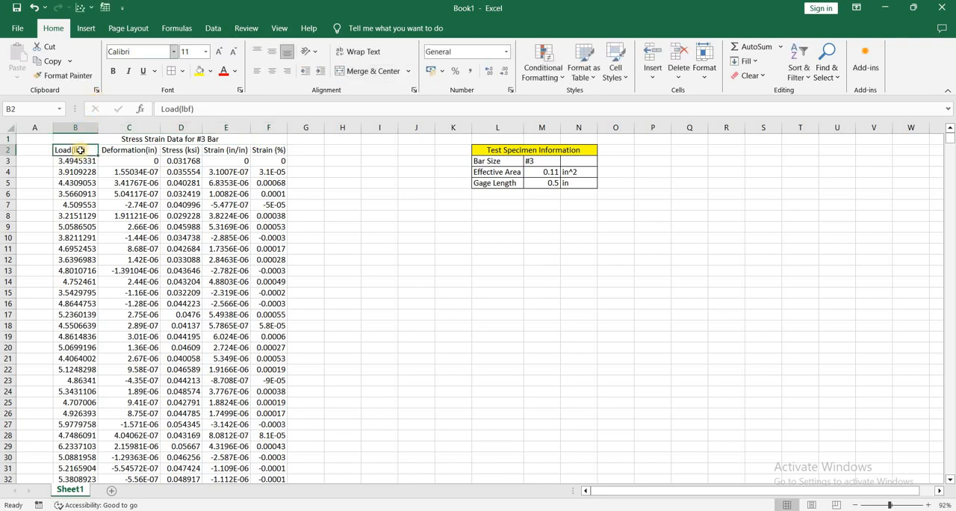
Make the title and column headings in B1:F2 bold, and align them to the middle and center.
{"action": "left_click_drag", "start_coordinate": [168, 140], "coordinate": [167, 150]}
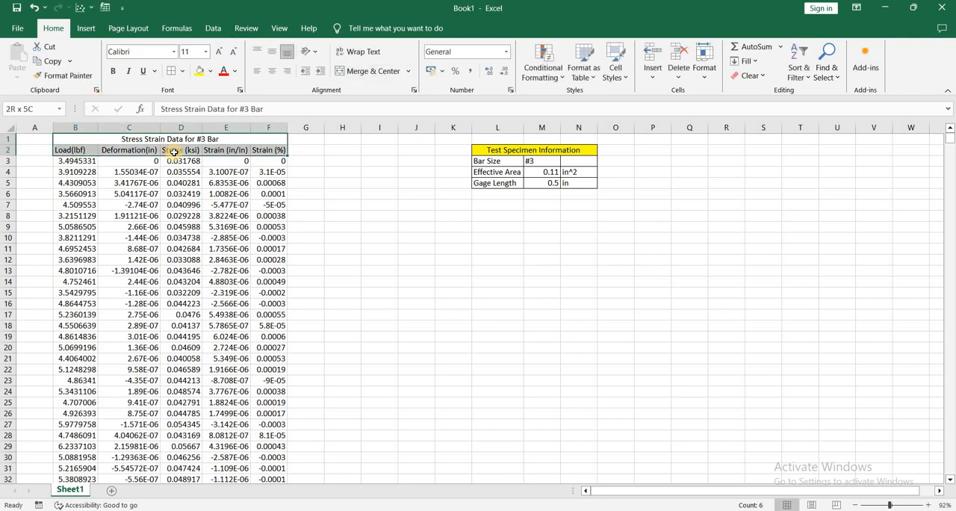
{"action": "left_click", "coordinate": [112, 75]}
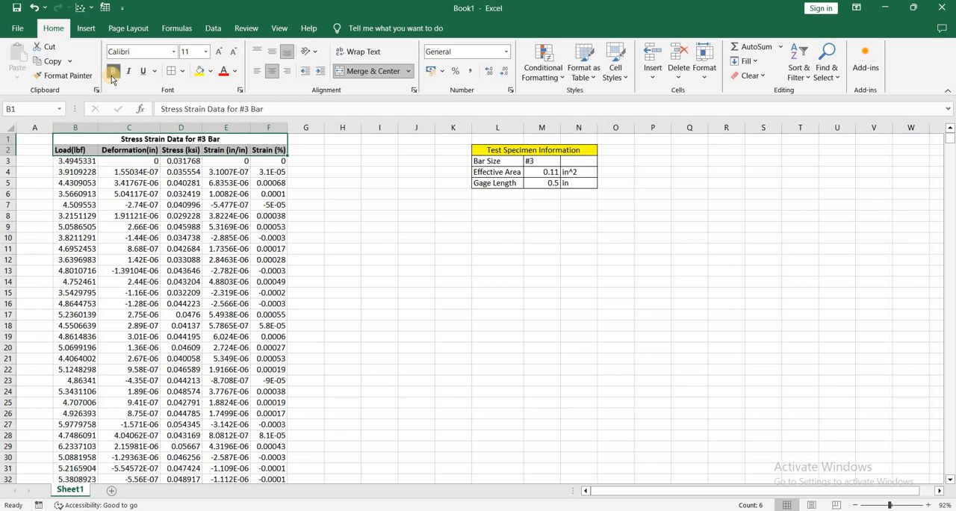
{"action": "left_click", "coordinate": [273, 55]}
{"action": "left_click", "coordinate": [272, 72]}
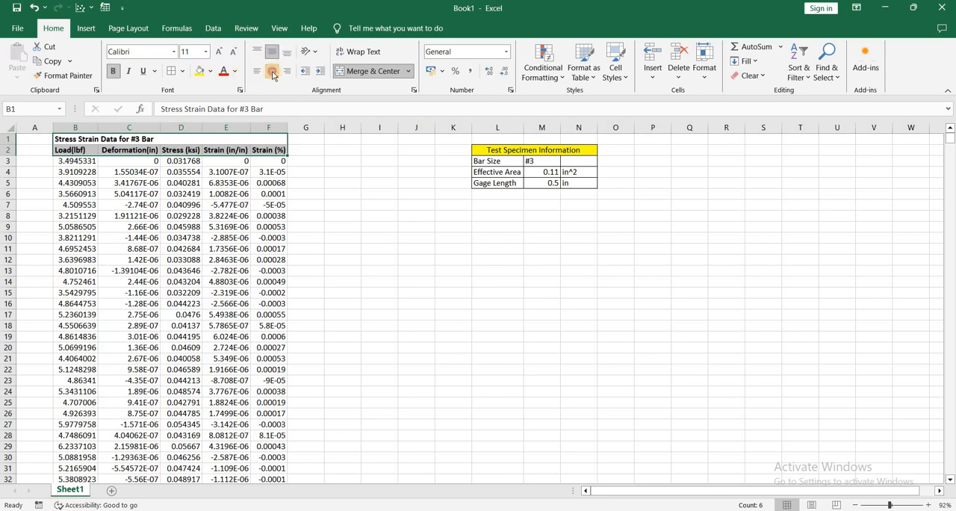
{"action": "left_click", "coordinate": [272, 72]}
Center the contents of the whole stress-strain table B1:F4139 and apply all borders to it.
{"action": "left_click", "coordinate": [114, 139]}
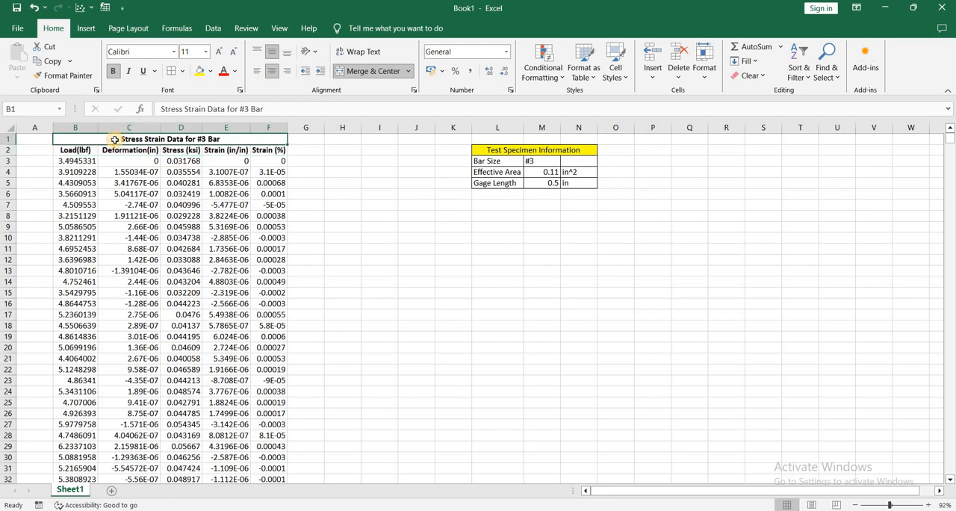
{"action": "key", "text": "ctrl+shift+Down"}
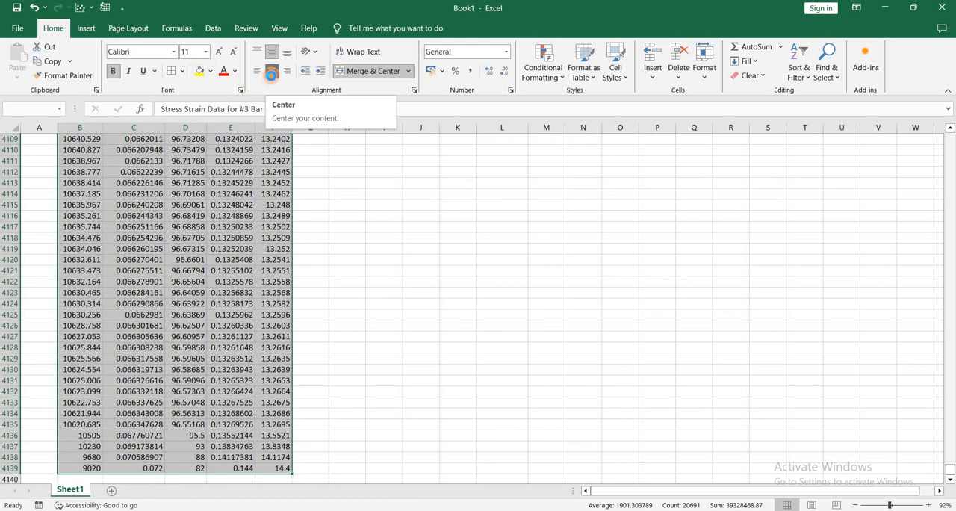
{"action": "key", "text": "ctrl+BackSpace"}
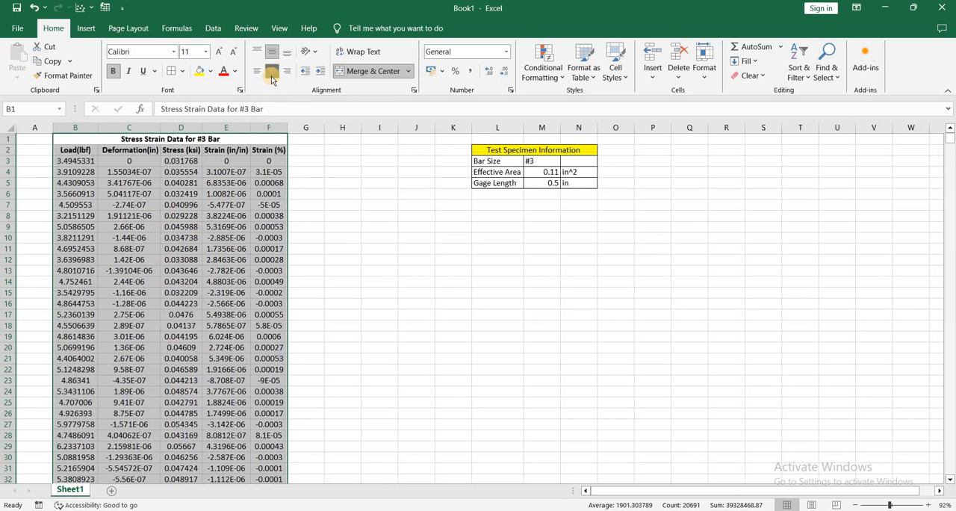
{"action": "left_click", "coordinate": [171, 73]}
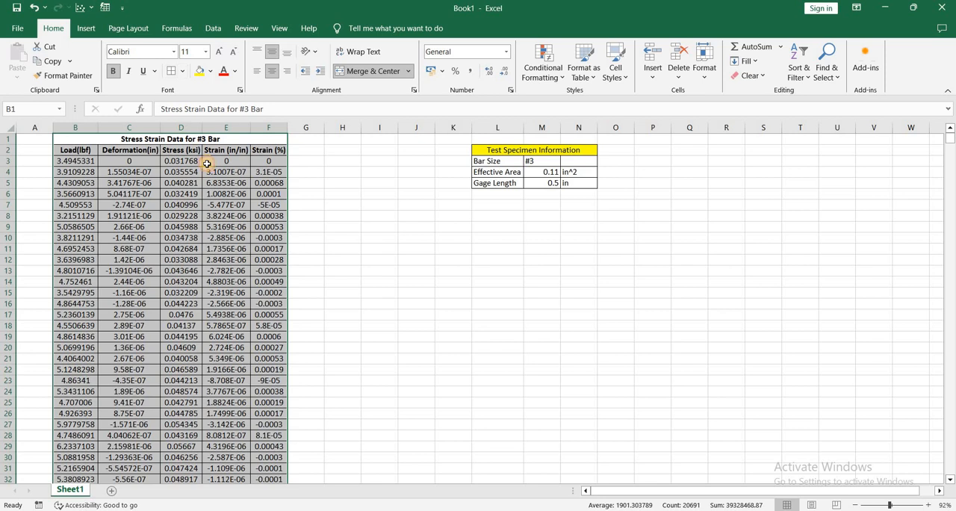
{"action": "left_click", "coordinate": [207, 164]}
{"action": "left_click", "coordinate": [306, 204]}
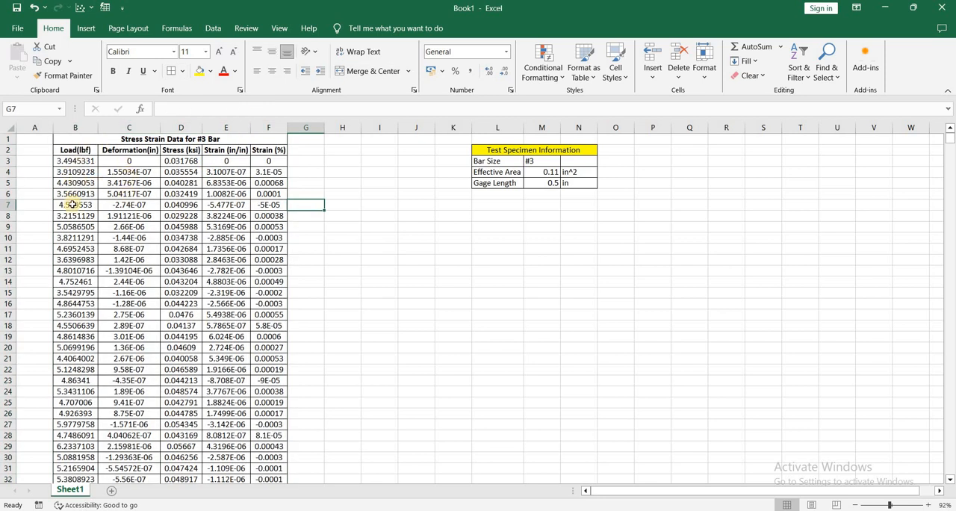